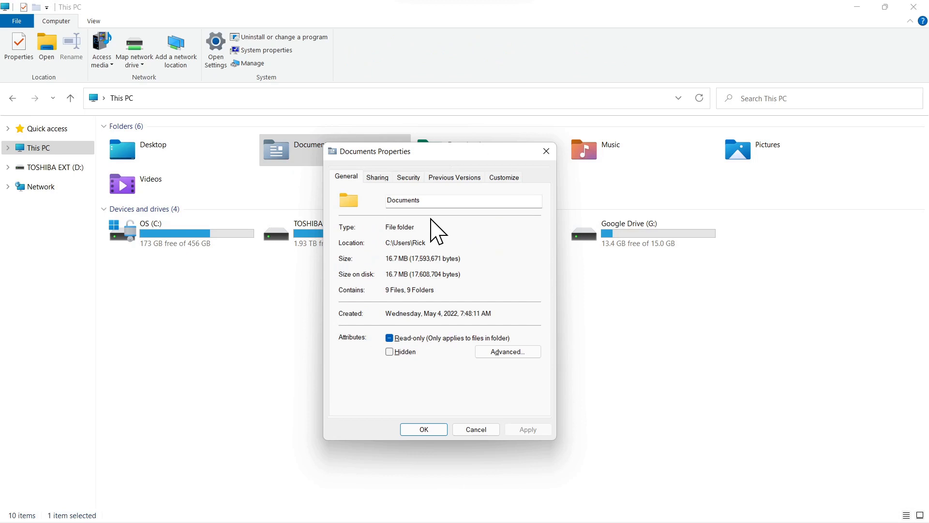
- Check the properties of the Pictures and Documents folders, both from This PC and inside C:\Users\Rick
right_click(751, 162)
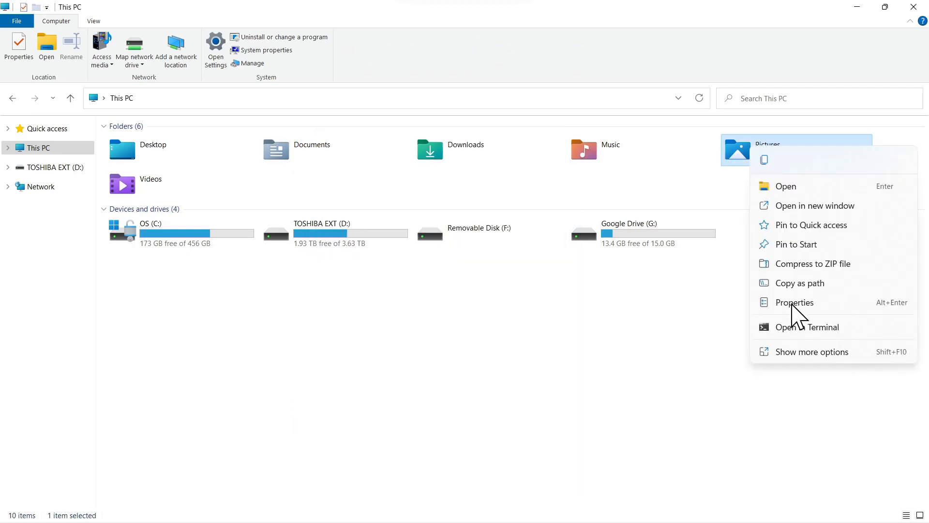
click(795, 302)
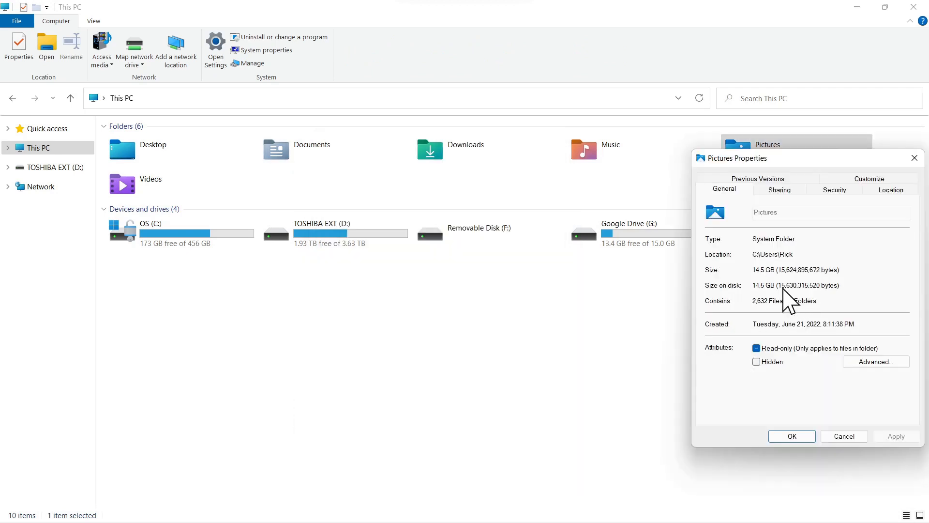
click(39, 148)
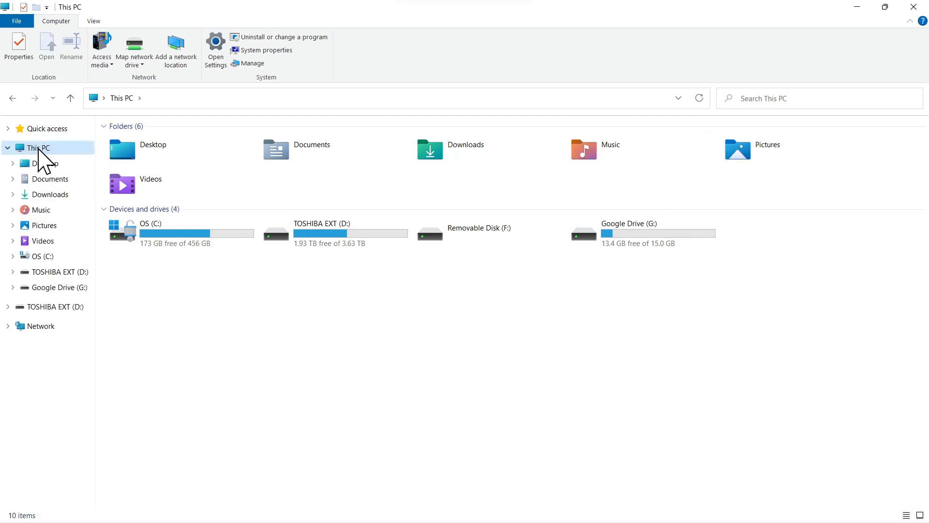
click(41, 257)
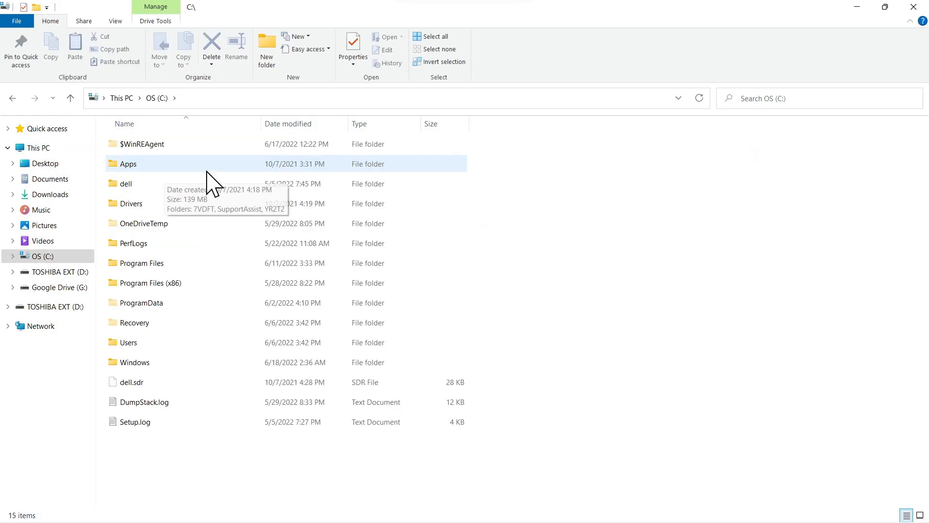
double_click(133, 344)
double_click(125, 187)
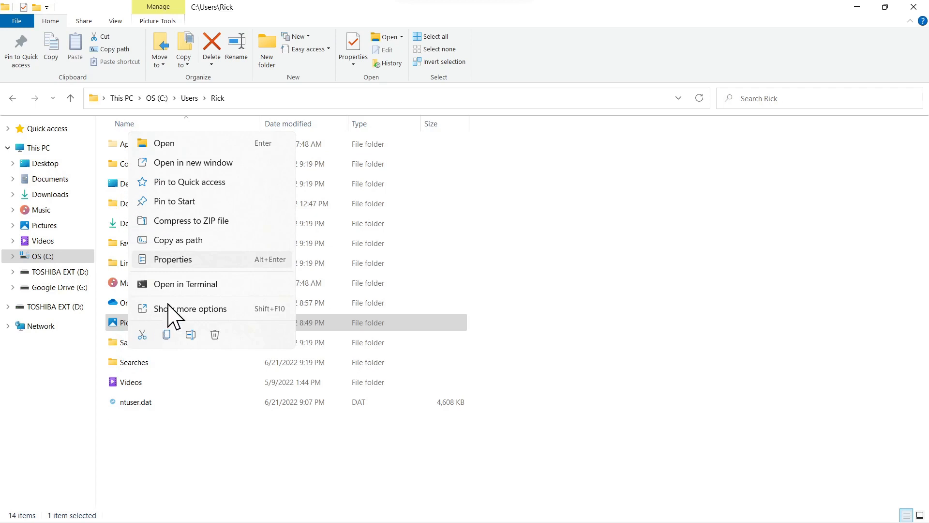
click(183, 261)
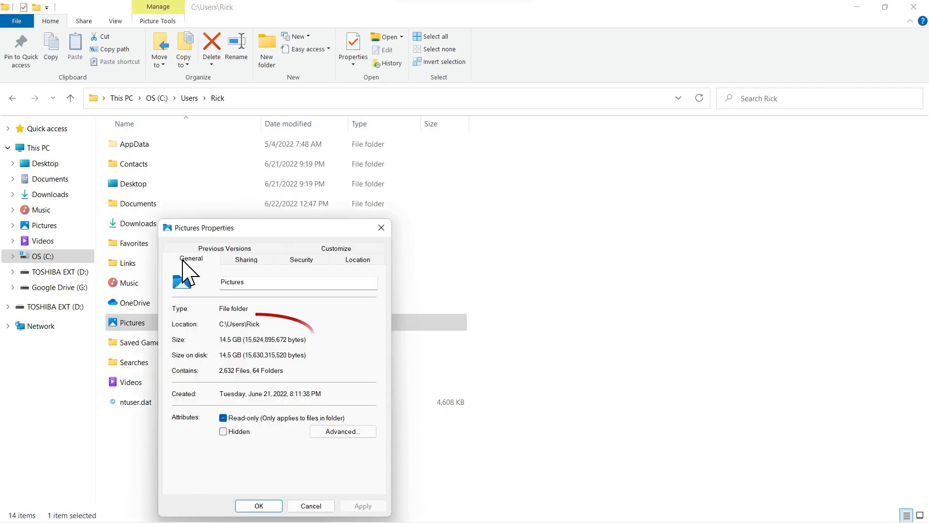
right_click(130, 206)
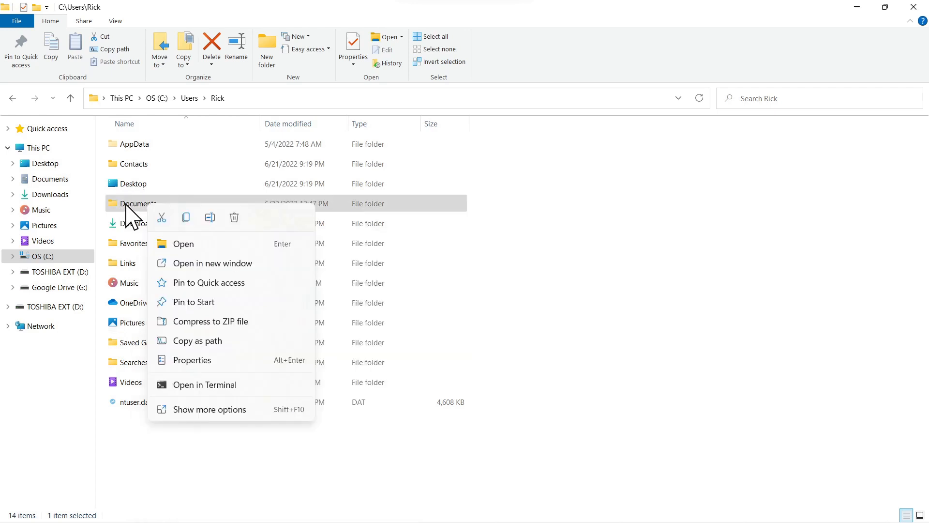
click(192, 360)
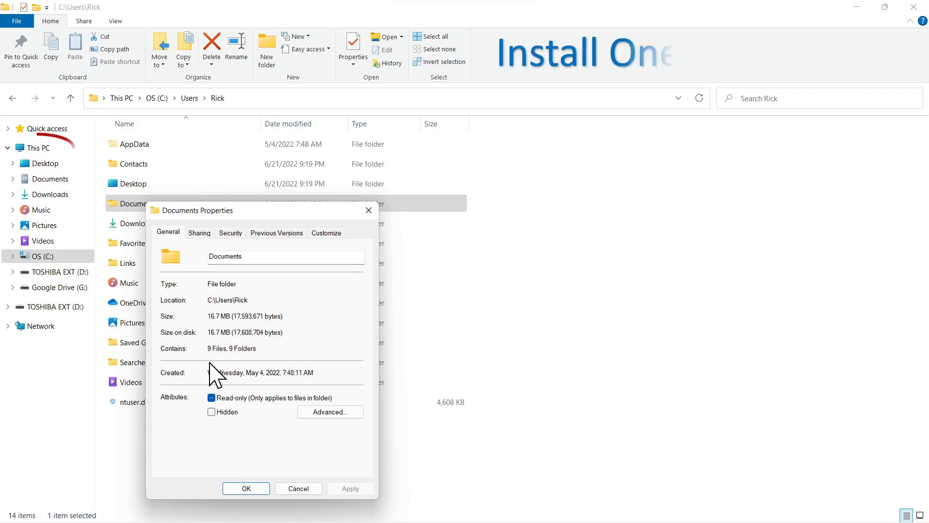
- Launch OneDrive setup and sign in with the prefilled account e-mail, pasting the account password
click(38, 148)
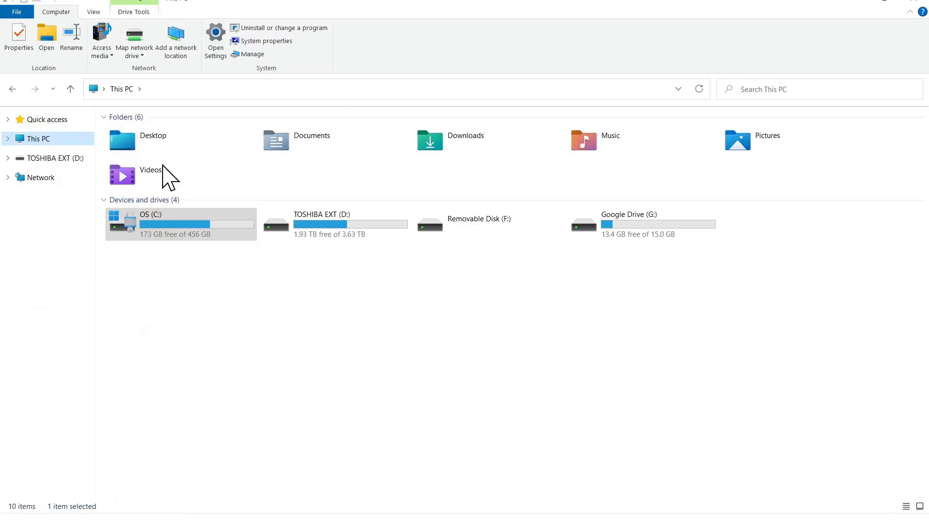
double_click(448, 137)
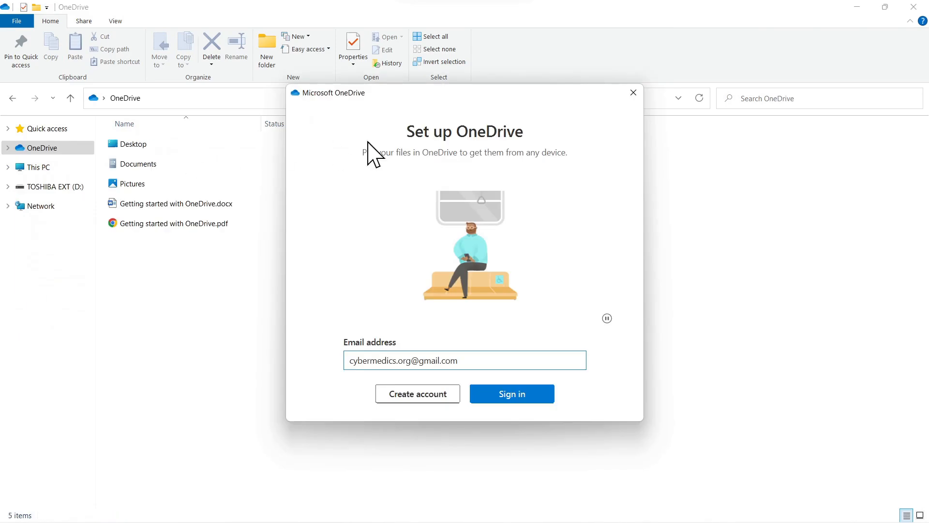
click(518, 394)
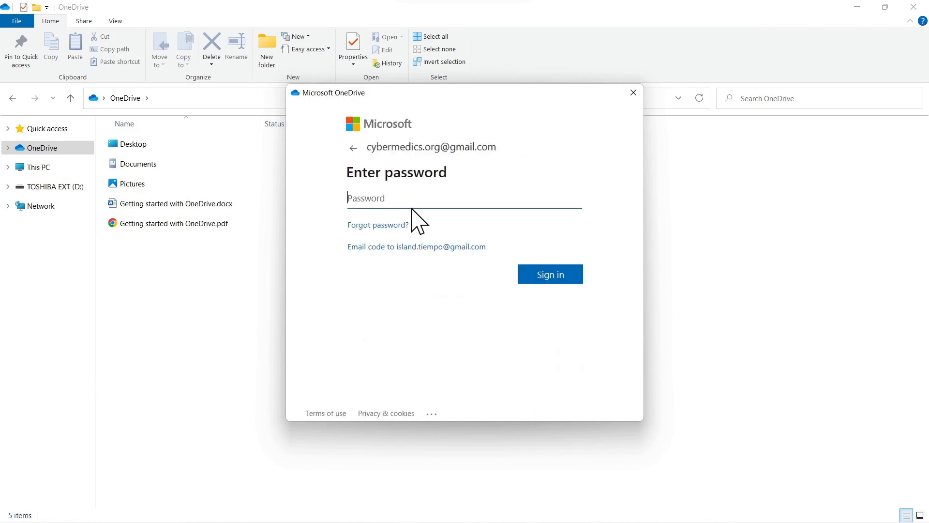
key(ctrl+v)
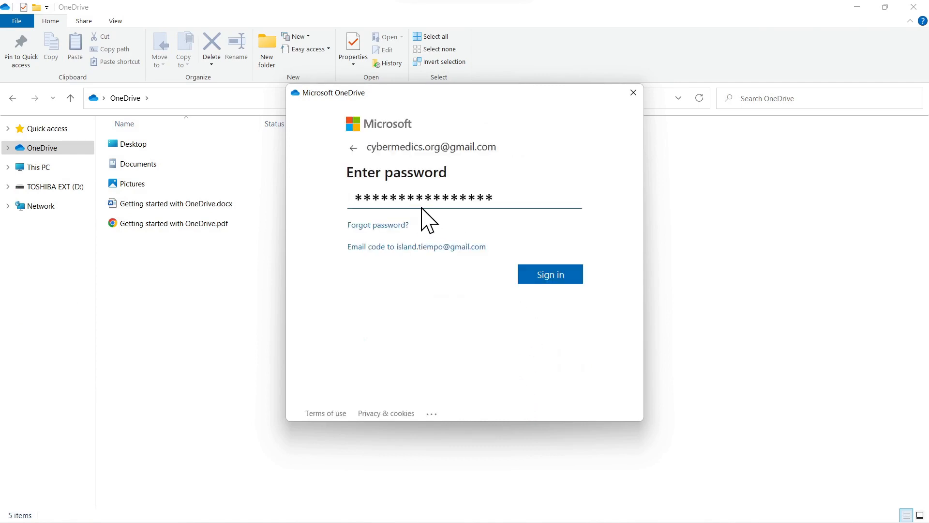
click(540, 274)
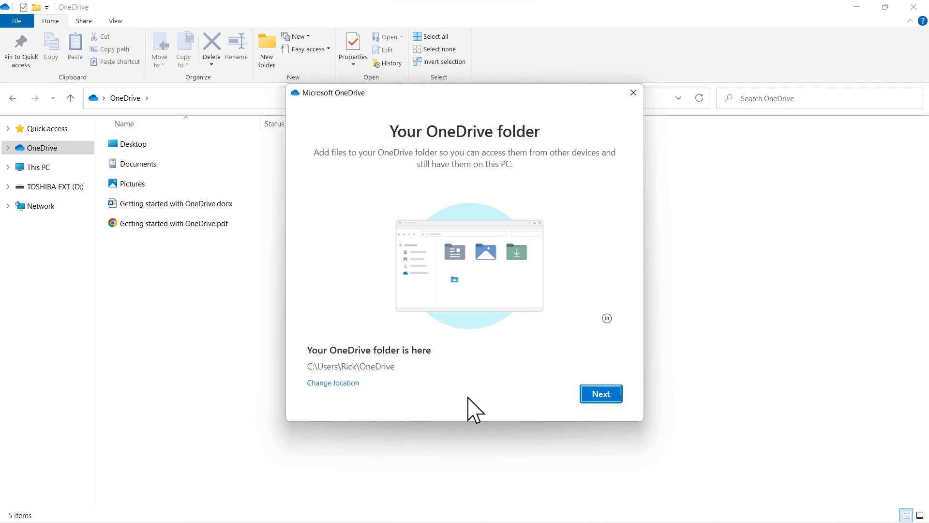
- Accept the default OneDrive folder location and choose to use the existing OneDrive folder
click(601, 393)
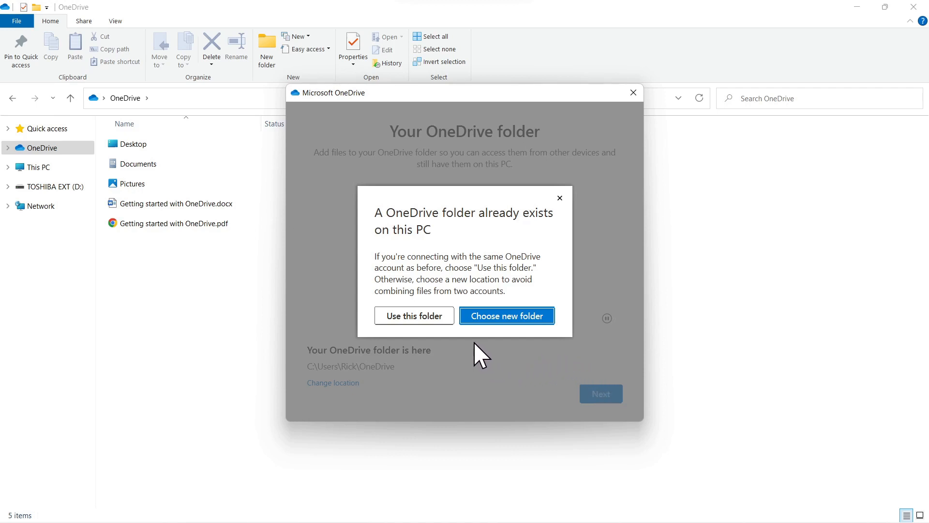
click(414, 316)
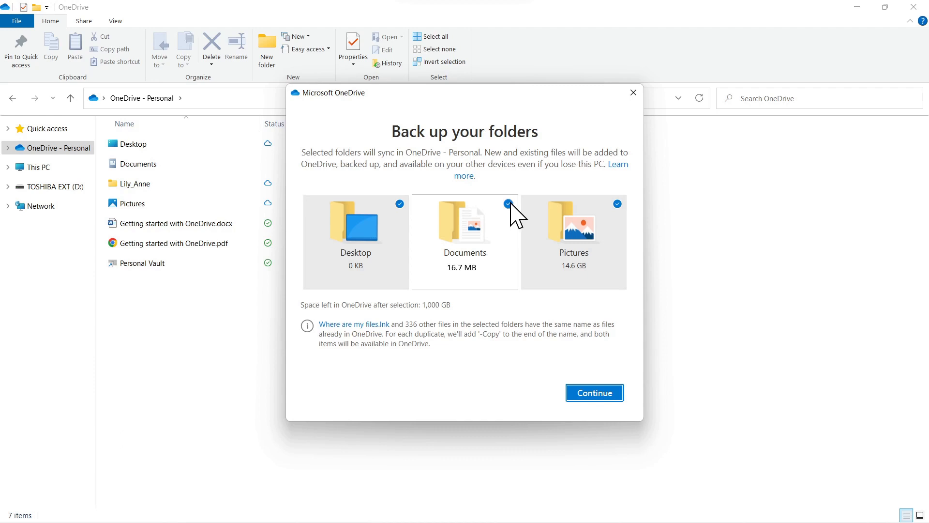
- Deselect Pictures so only Desktop is backed up, leaving Documents unselected, and continue
click(618, 204)
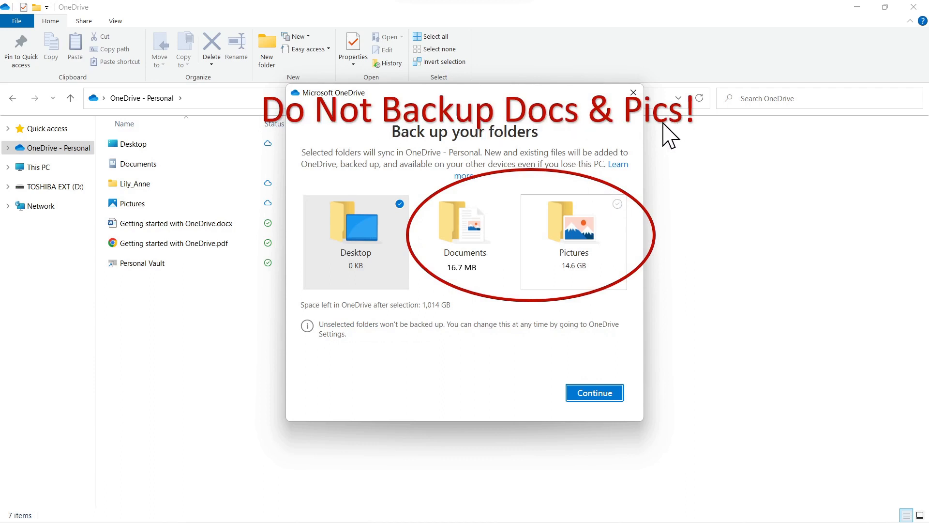
click(596, 394)
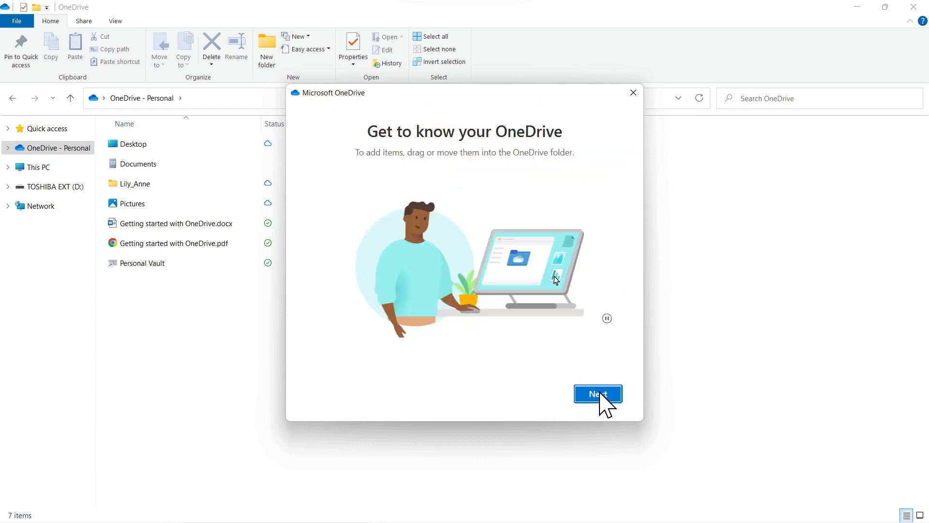
- Proceed through the introduction screens, postpone the mobile app, and open the OneDrive folder
click(600, 397)
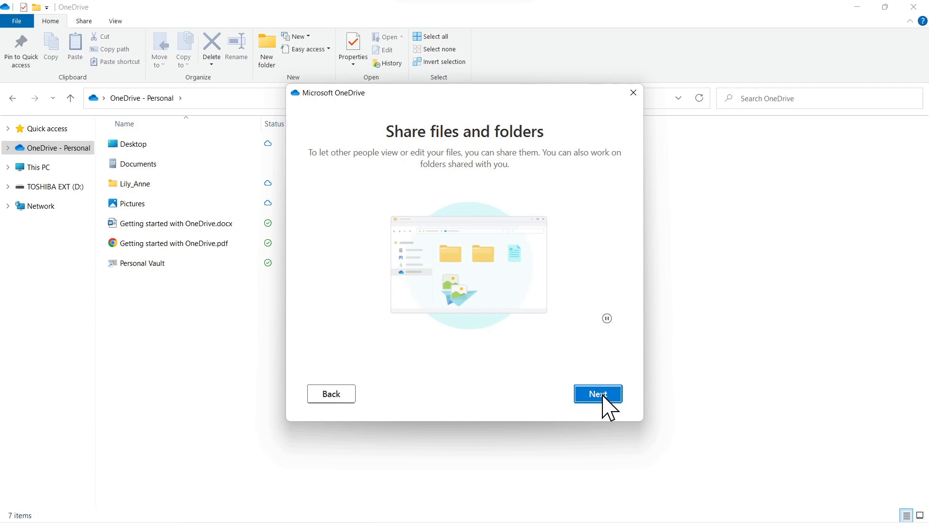
click(600, 396)
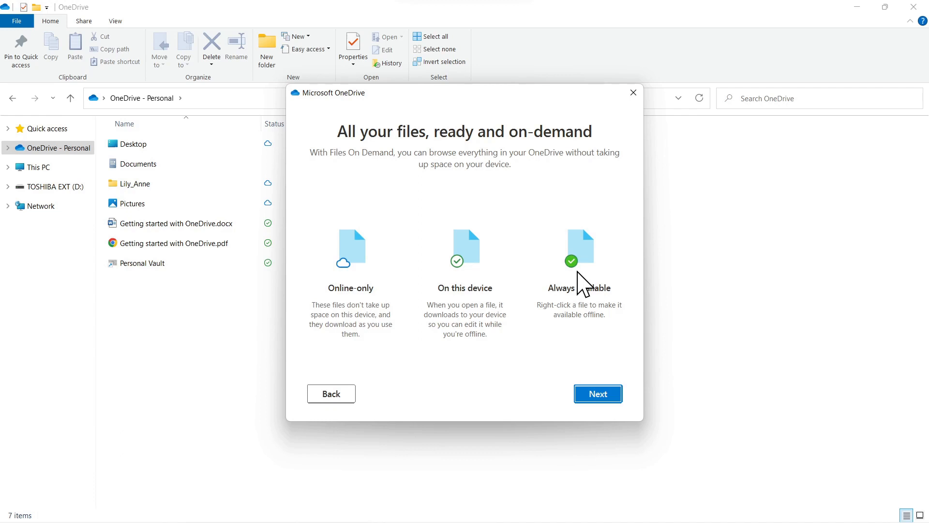
click(605, 396)
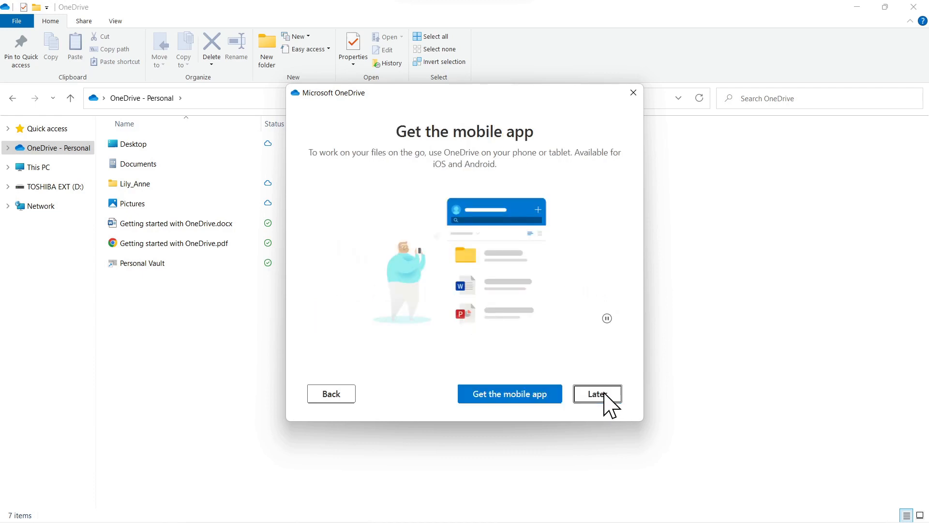
click(605, 396)
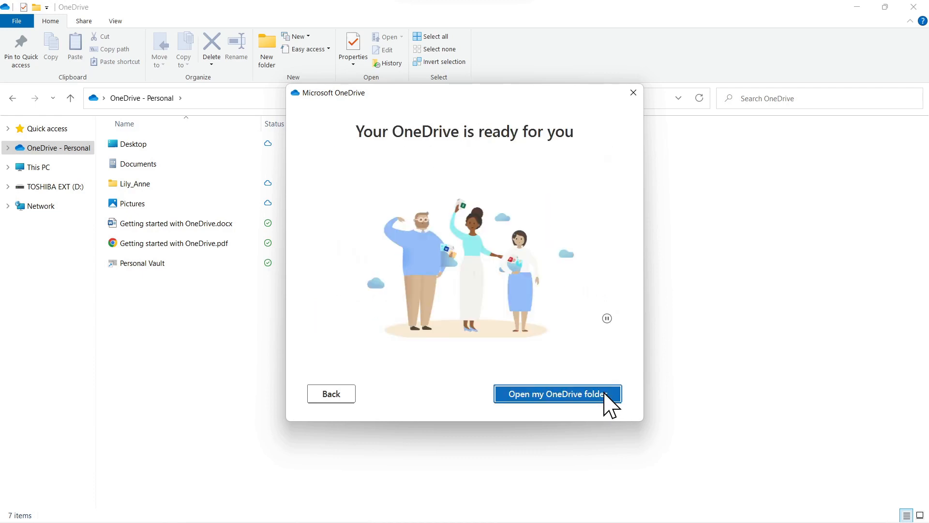
click(604, 392)
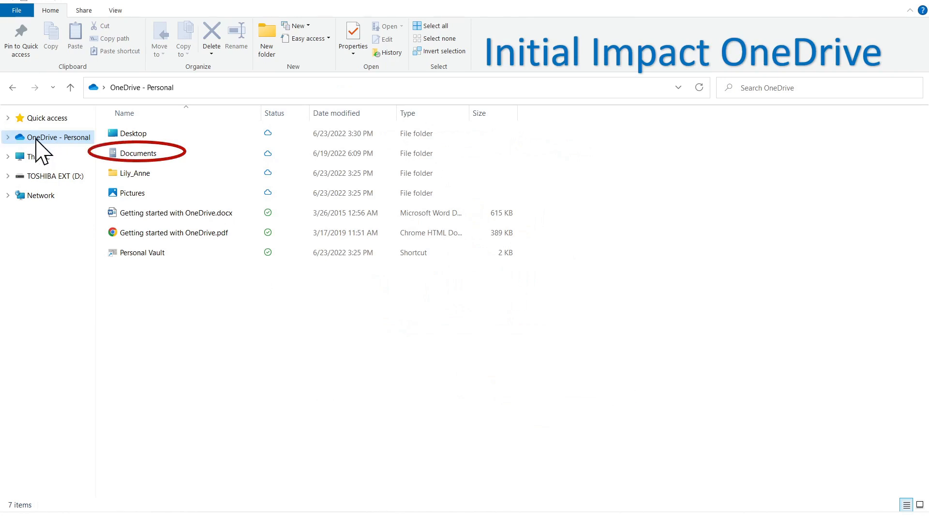
- Check the properties of the Documents and Pictures folders inside OneDrive - Personal
right_click(136, 154)
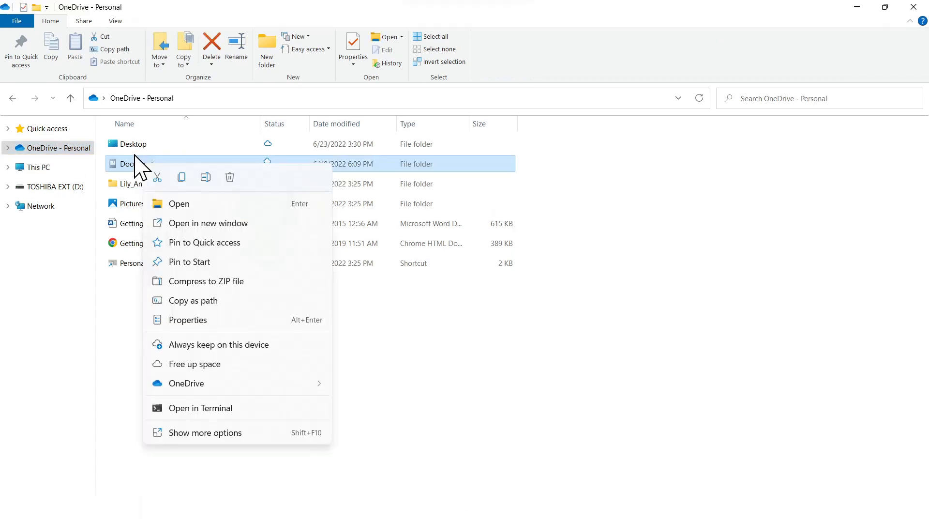
click(192, 321)
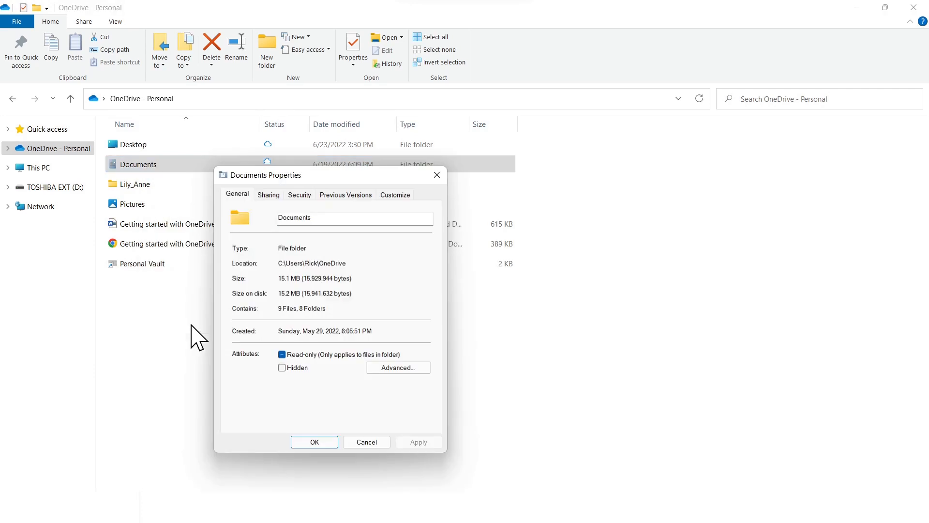
right_click(124, 206)
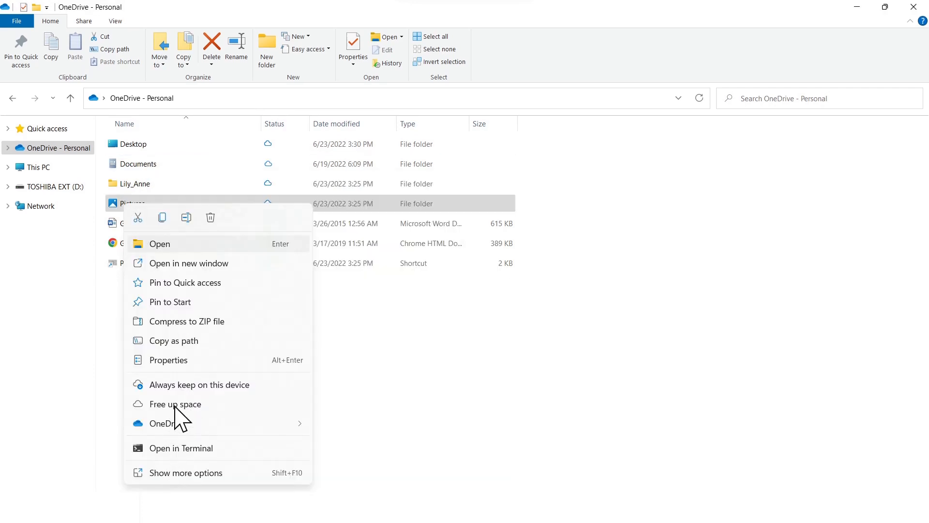
click(237, 363)
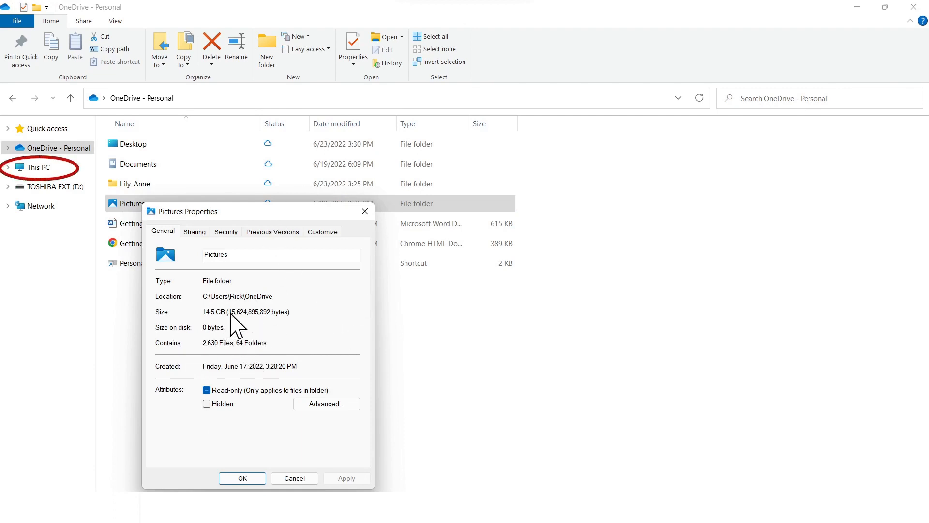
- Check the properties of the Documents and Pictures folders under This PC
click(33, 172)
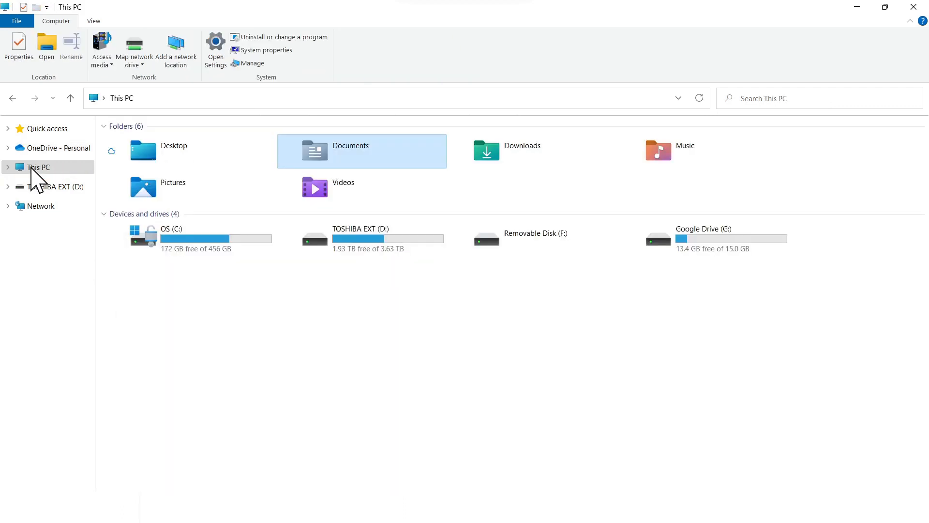
right_click(345, 149)
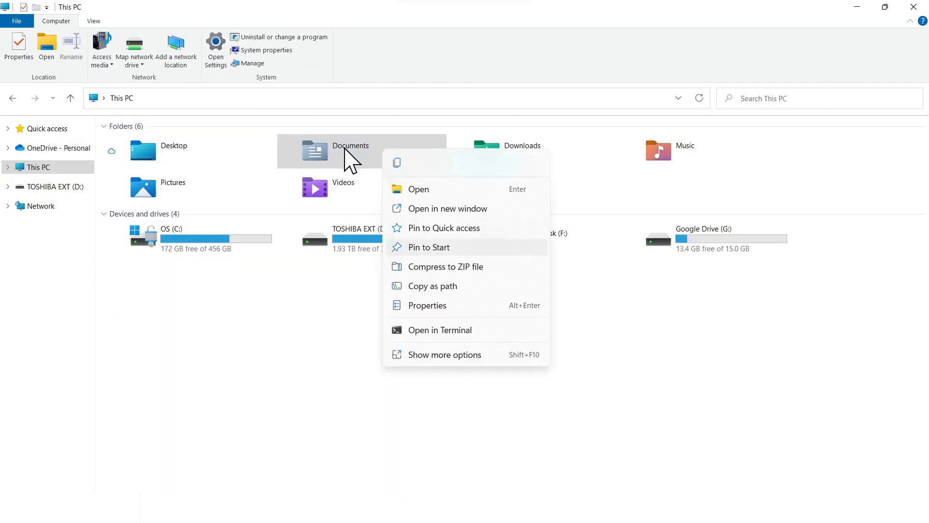
click(425, 304)
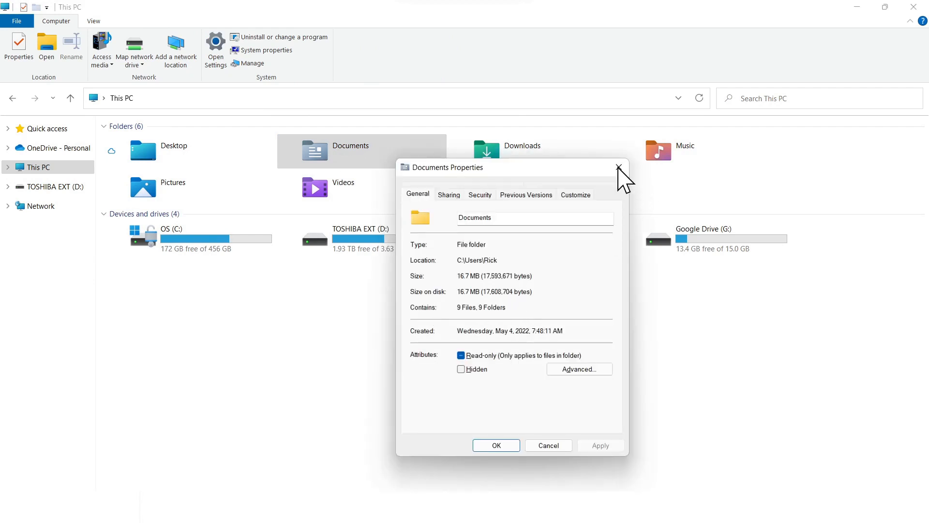
right_click(142, 201)
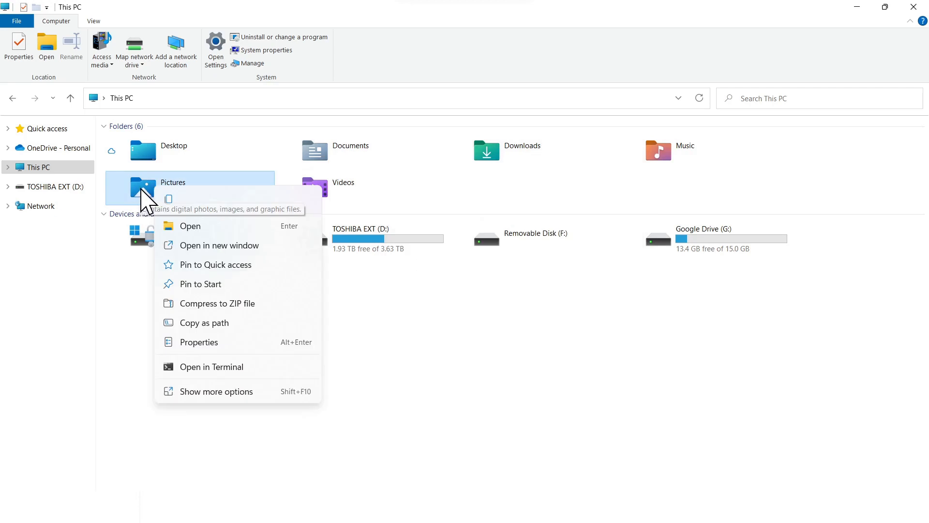
click(203, 343)
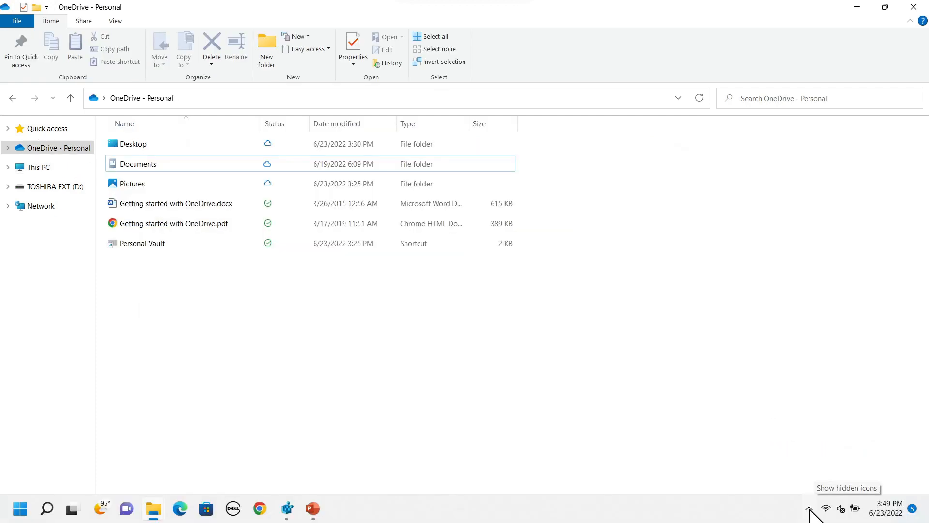
- Open OneDrive settings from the system tray and open Manage backup on the Backup tab
click(808, 508)
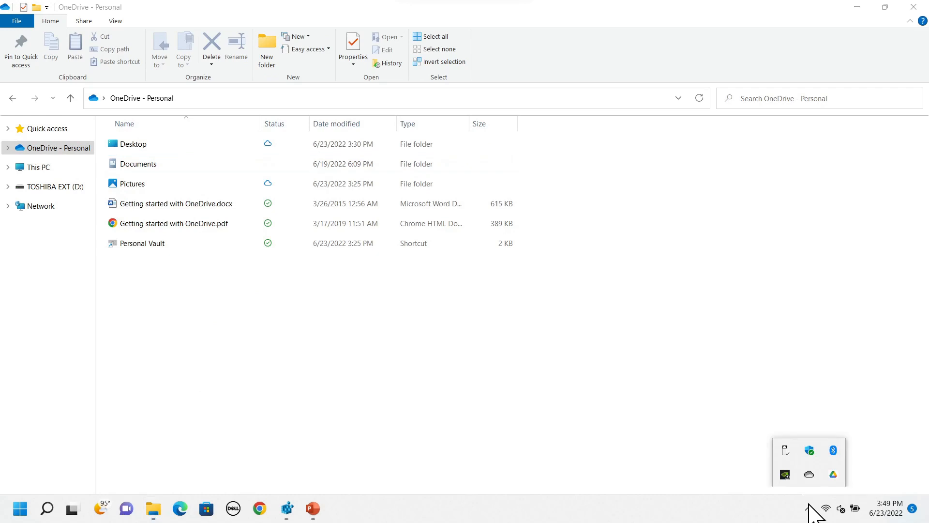
click(809, 475)
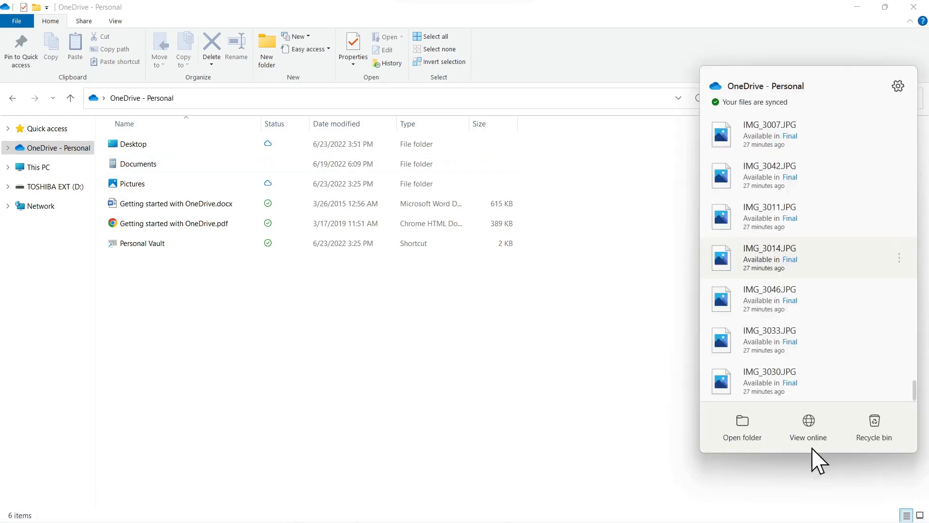
click(898, 87)
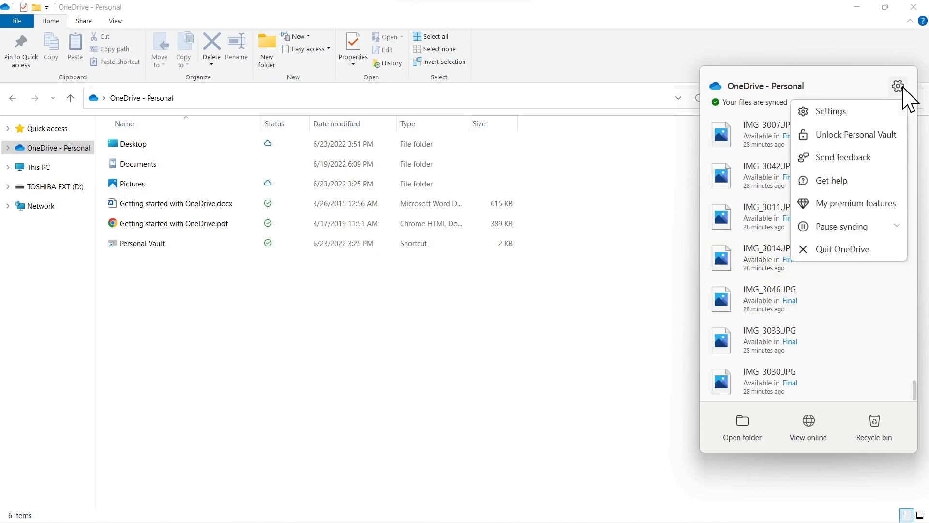
click(824, 111)
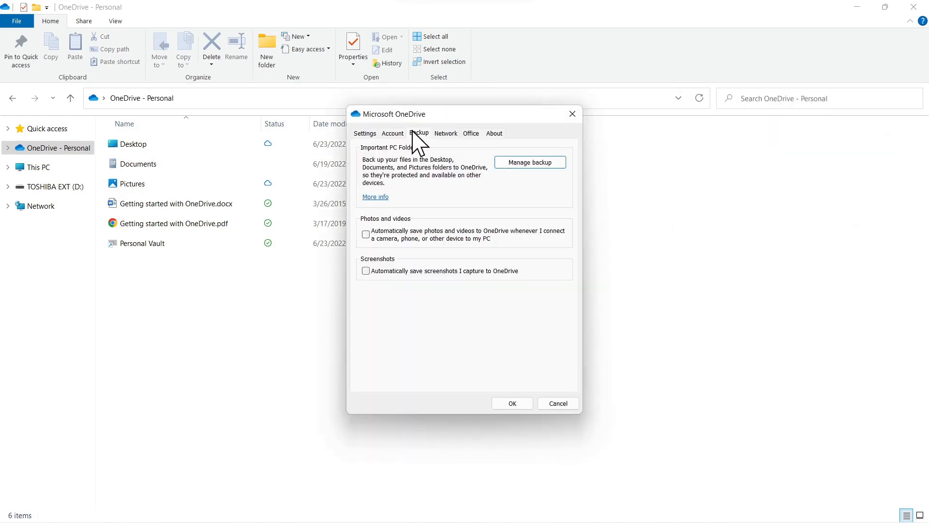
click(537, 161)
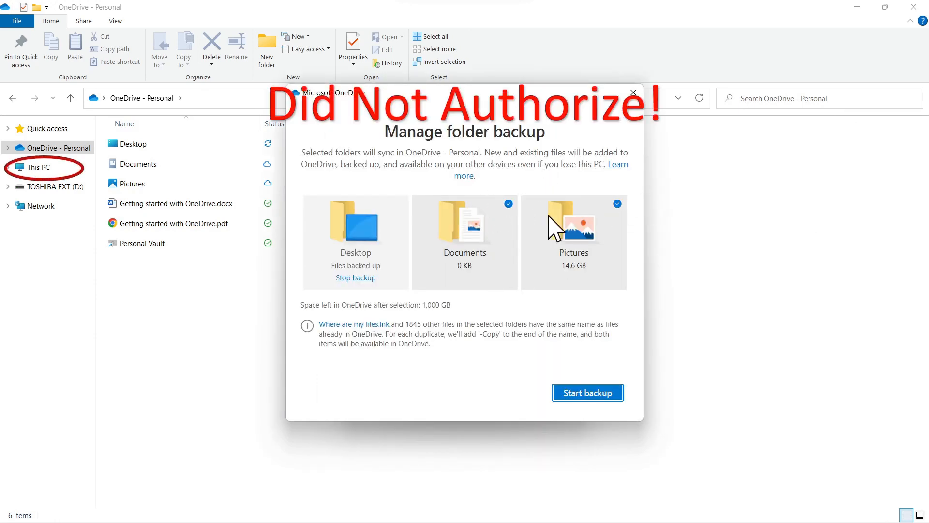
- Leave the folder backup unstarted and browse the local Documents and Pictures folders in the user profile under This PC
click(617, 204)
click(611, 193)
click(38, 167)
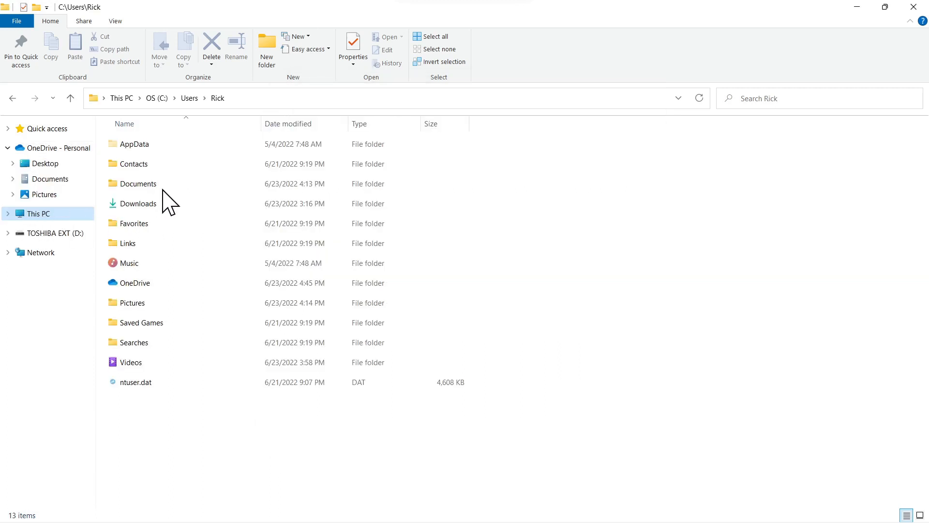
double_click(137, 184)
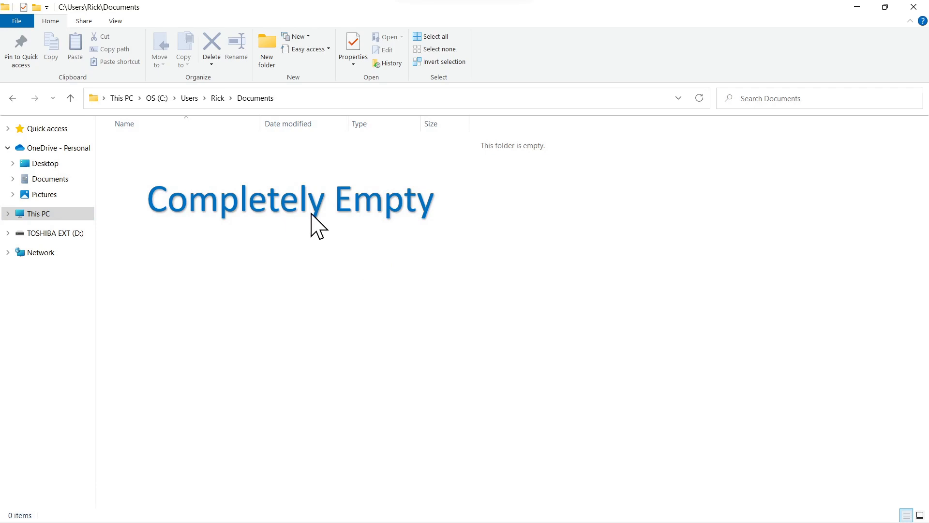
click(217, 98)
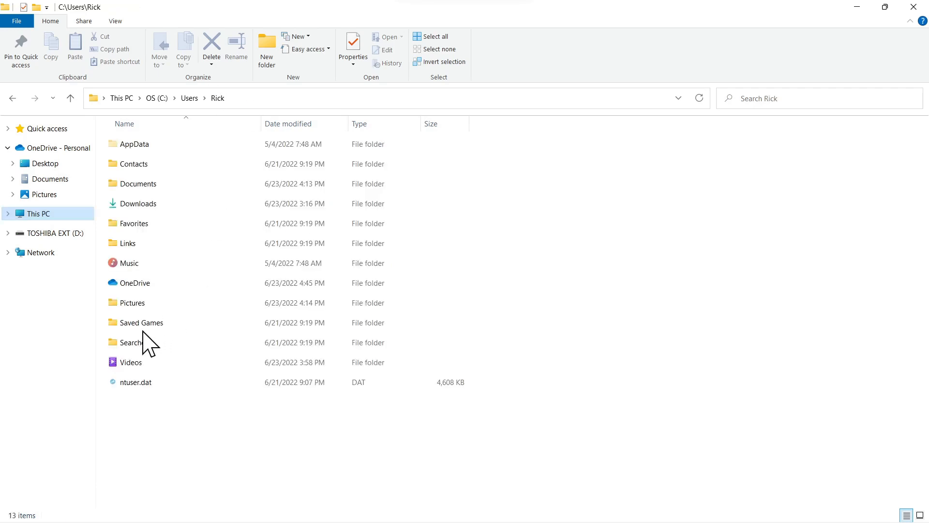
double_click(125, 302)
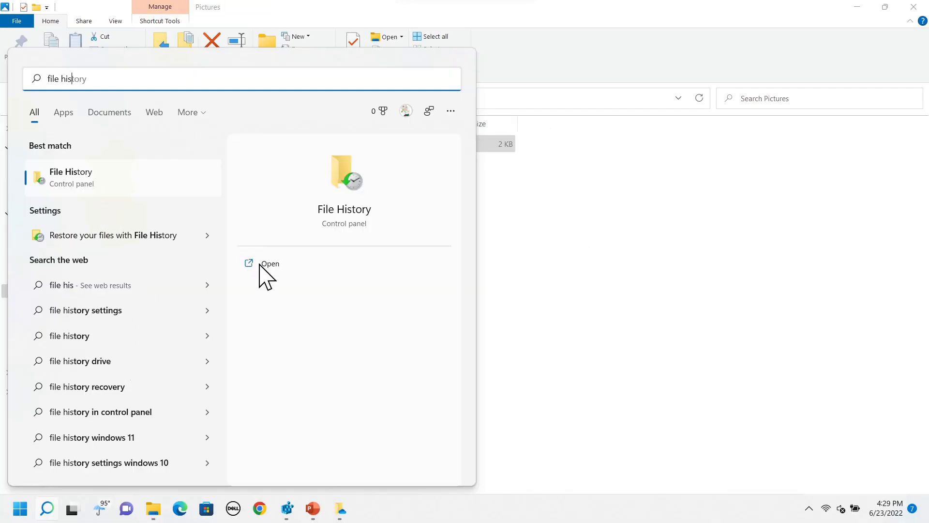
- Open File History and confirm TOSHIBA EXT (D:) as its backup drive
click(267, 264)
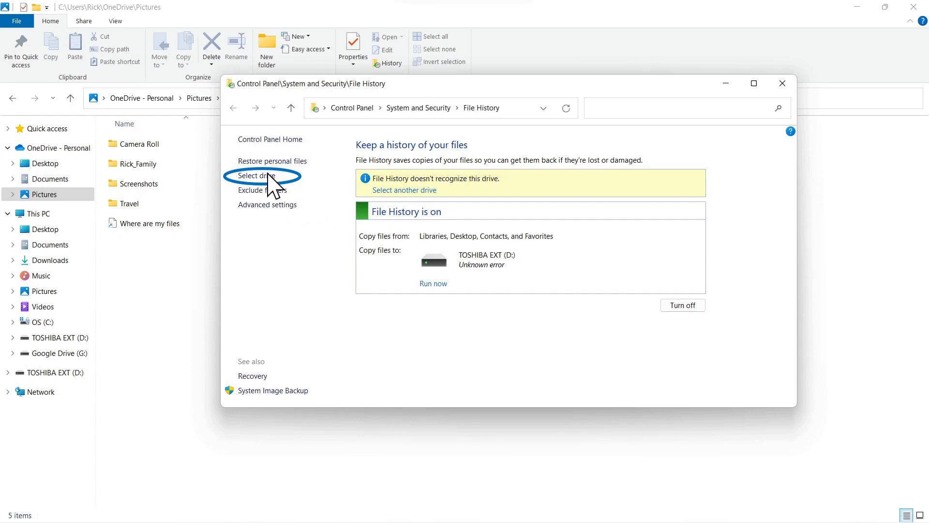
click(263, 178)
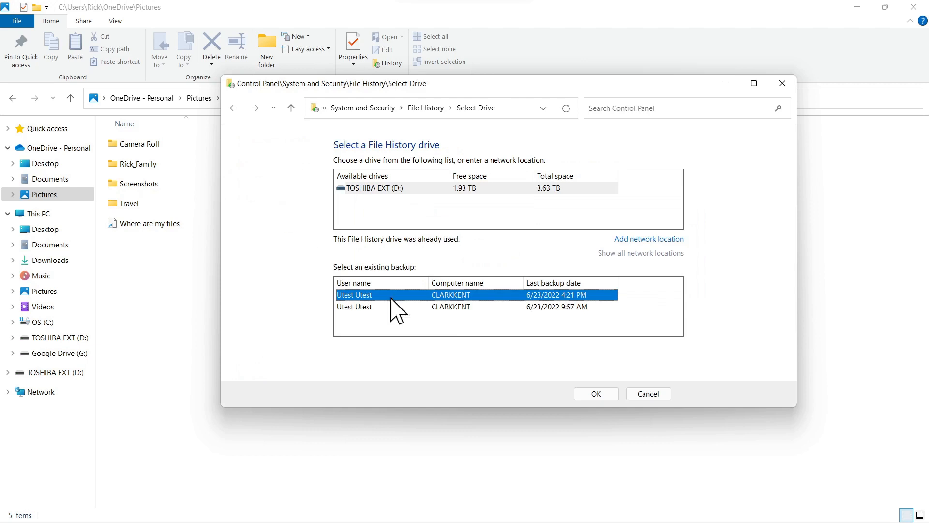
click(587, 394)
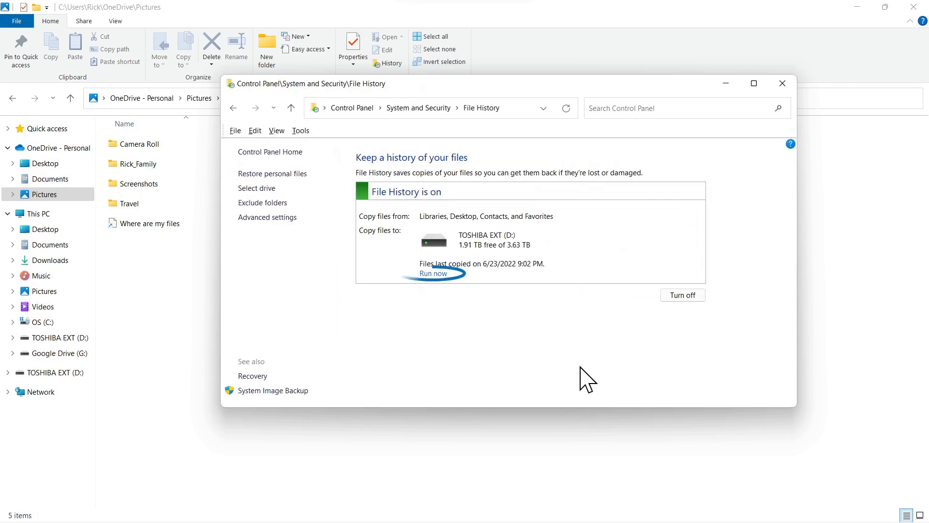
- Run a File History backup now and review the drive selection without changing it
click(432, 274)
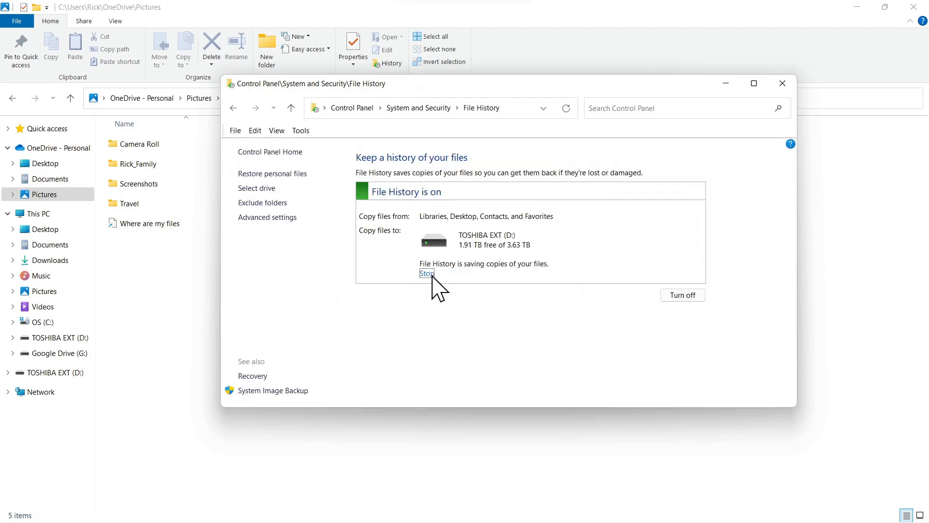
click(255, 188)
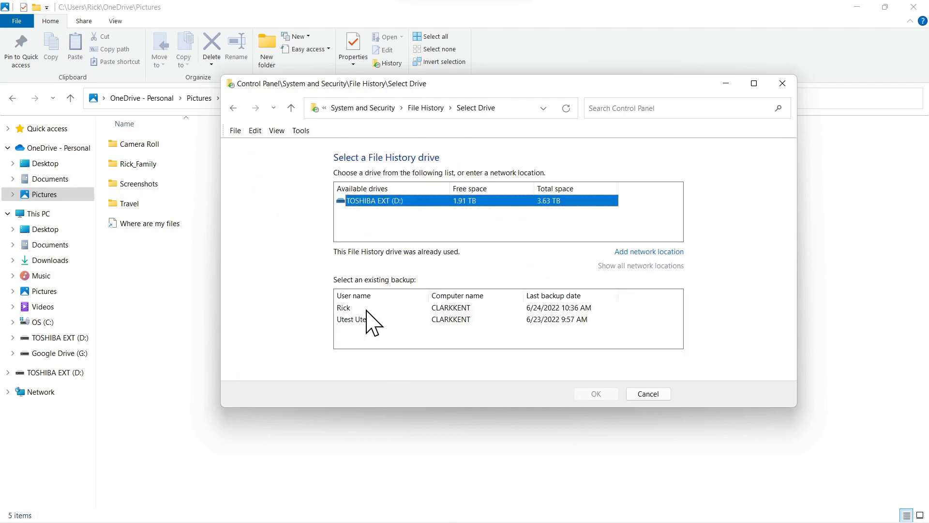
click(653, 394)
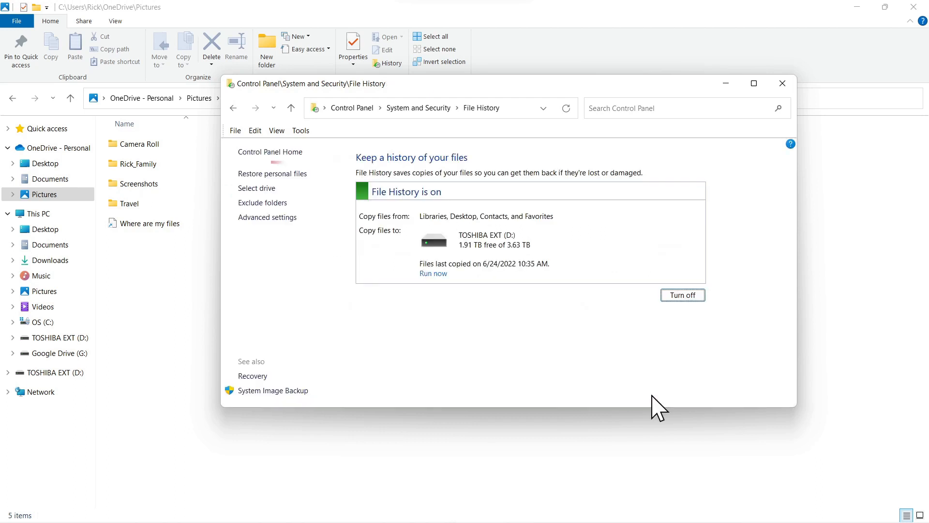
- Browse the backed-up Pictures and Documents folders in File History's personal file restore view
click(271, 174)
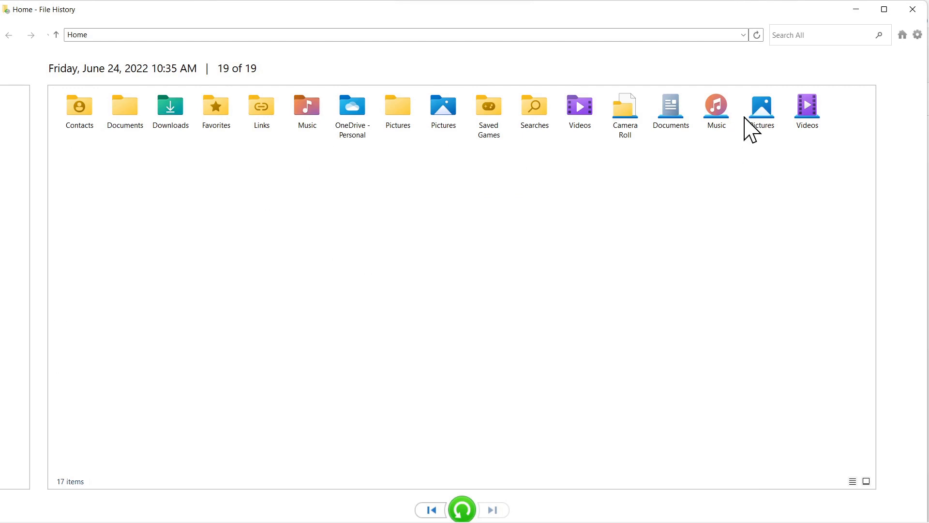
double_click(758, 118)
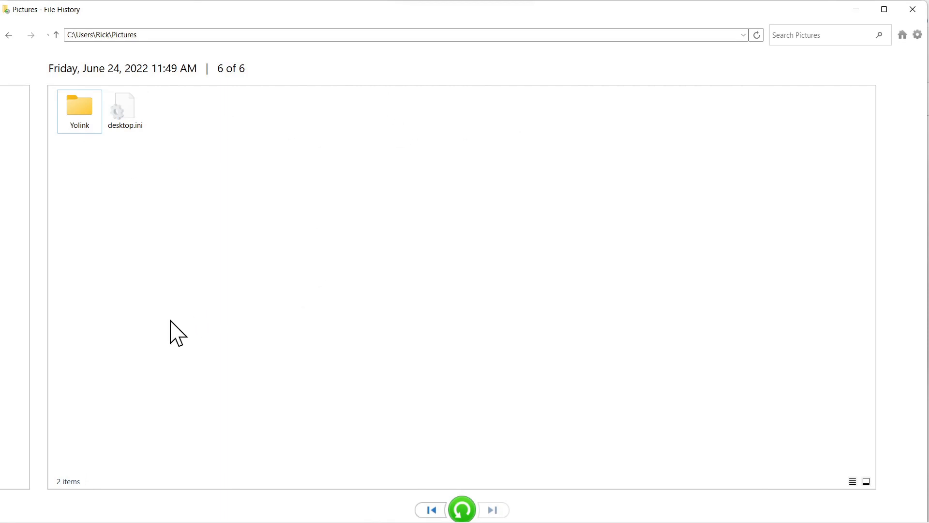
key(alt+Tab)
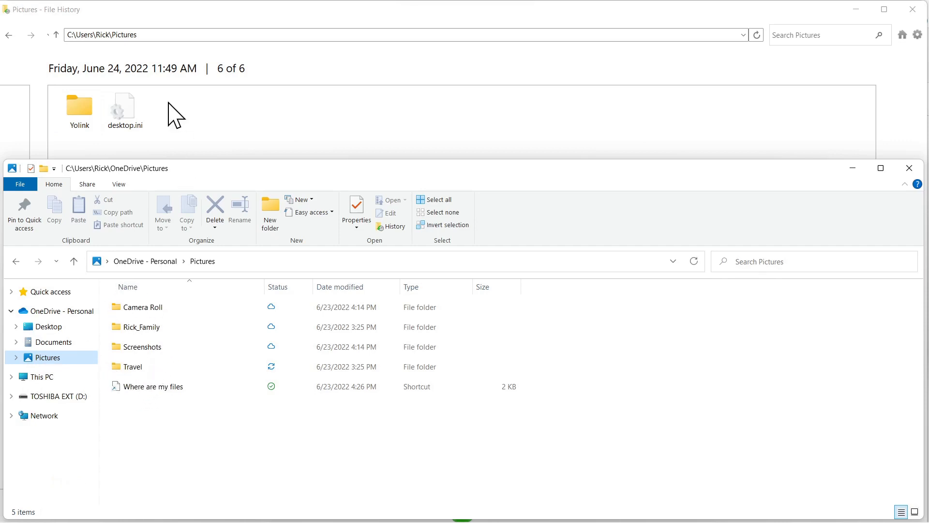
click(902, 34)
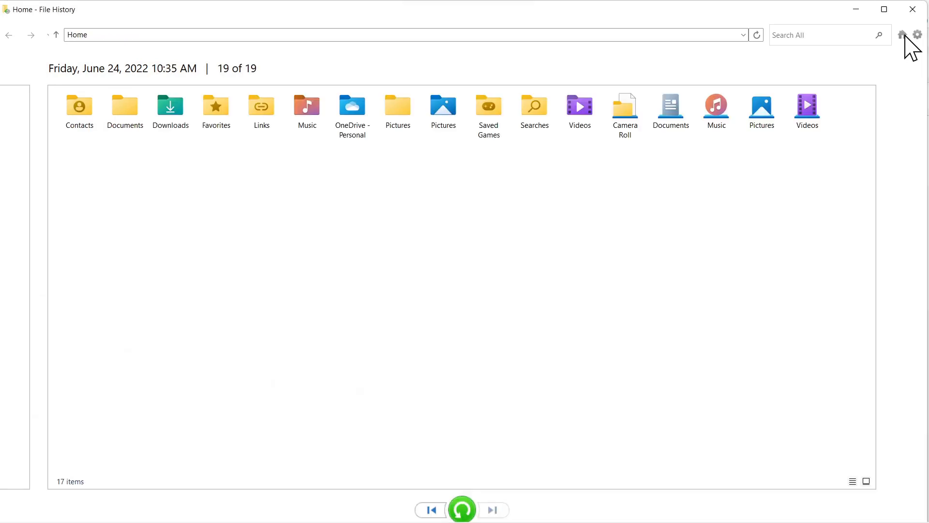
double_click(124, 111)
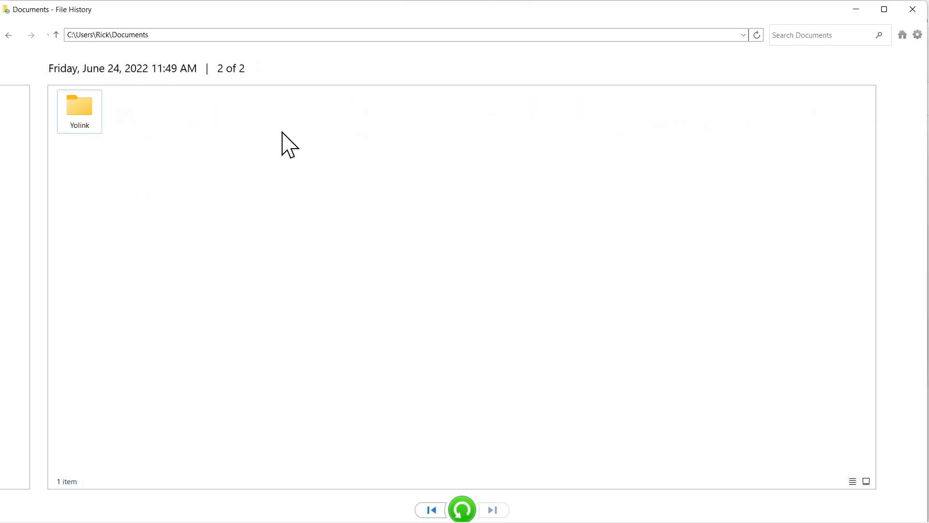
key(alt+Tab)
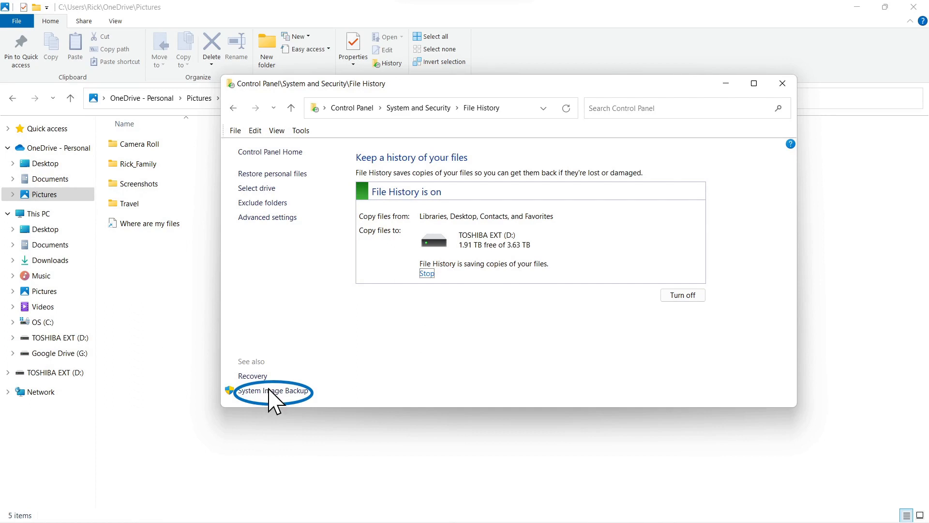
- Open System Image Backup, check the backup results options and view the skipped files
click(270, 391)
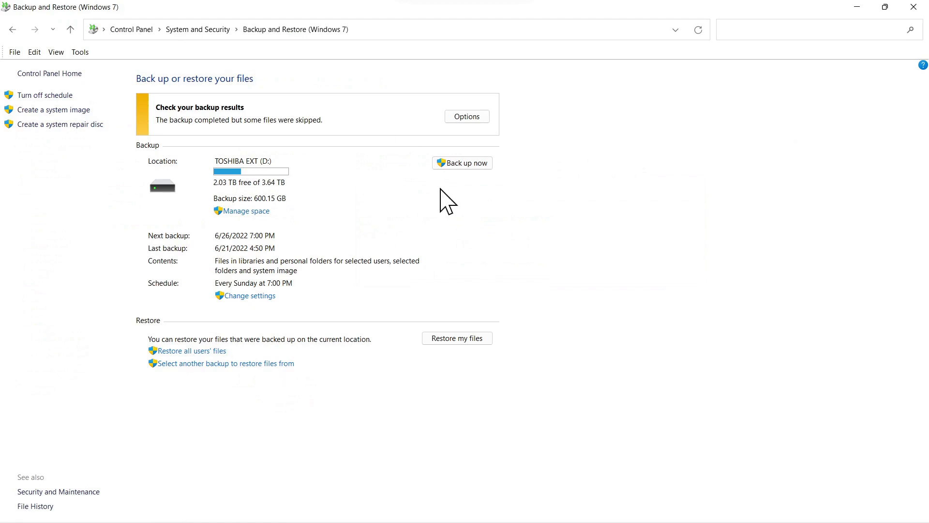
click(467, 164)
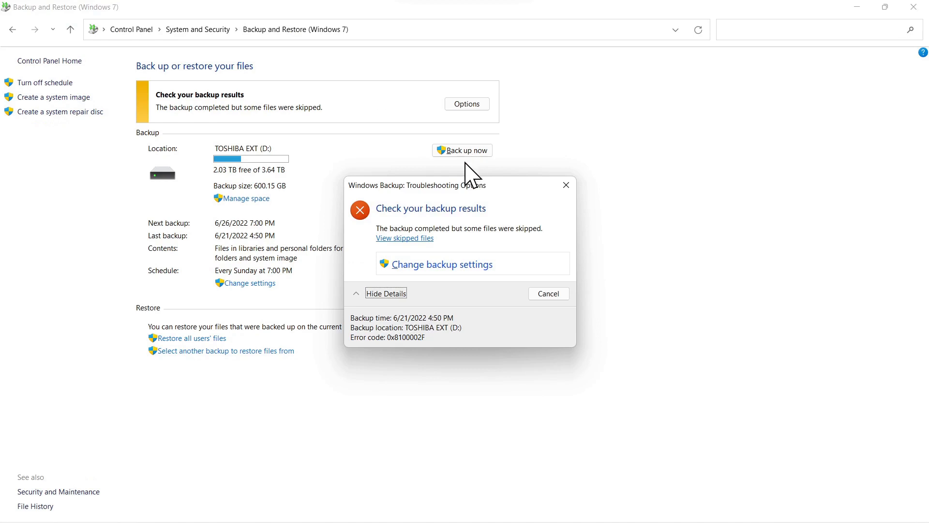
click(408, 239)
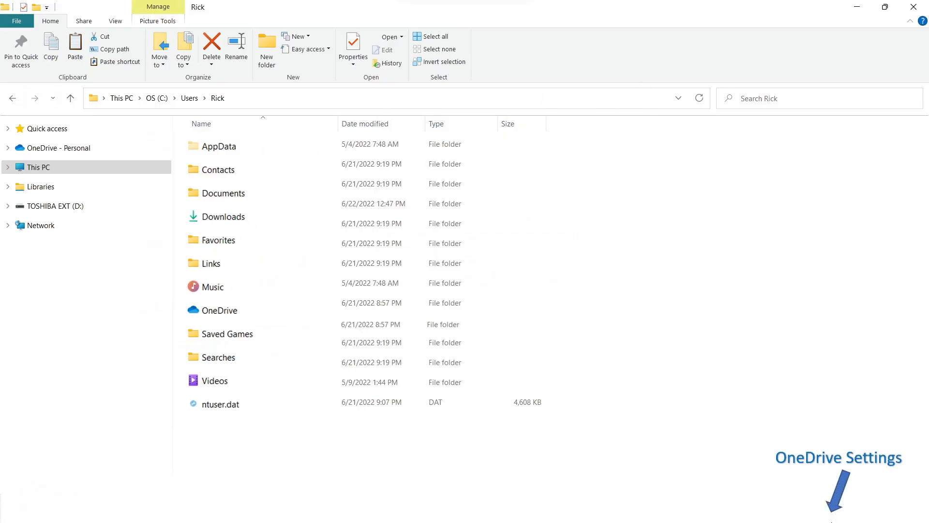
- Open OneDrive settings from the system tray and turn off Files On-Demand, confirming the change
mouse_move(831, 521)
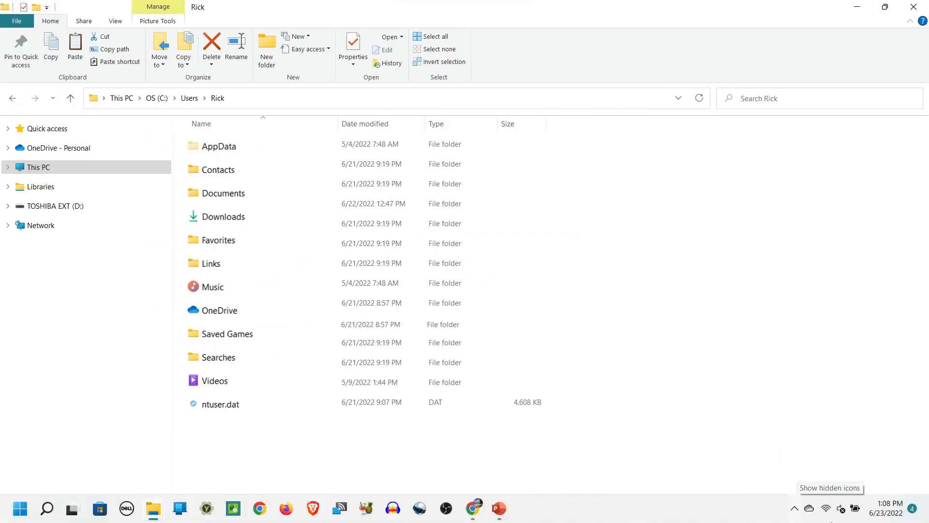
click(809, 508)
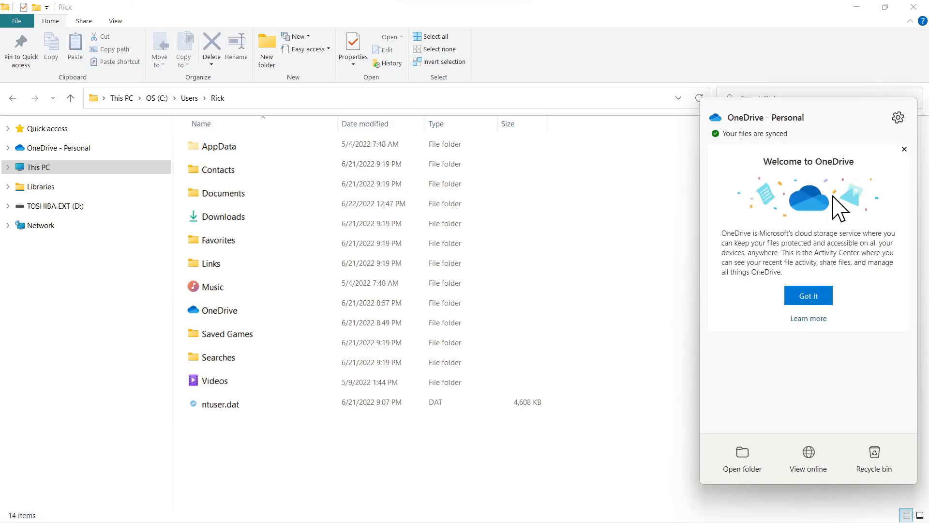
click(898, 117)
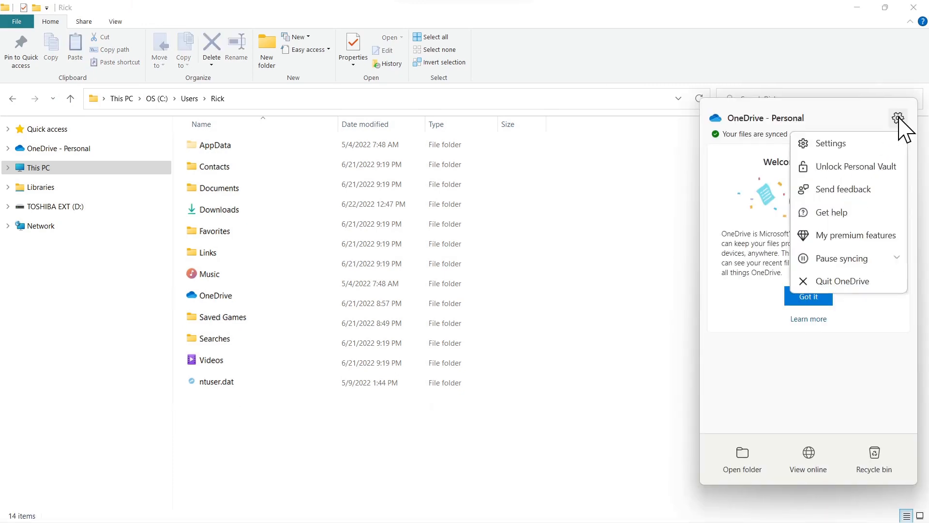
click(829, 143)
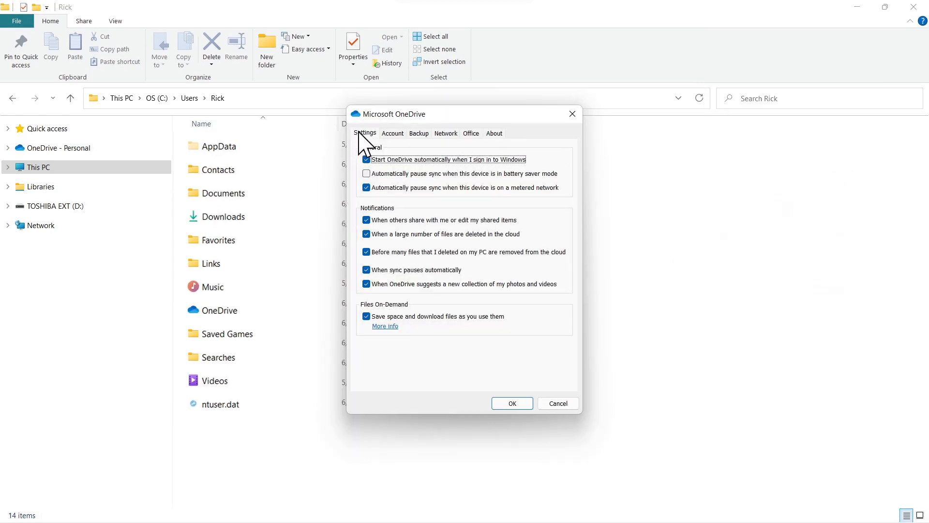
click(367, 317)
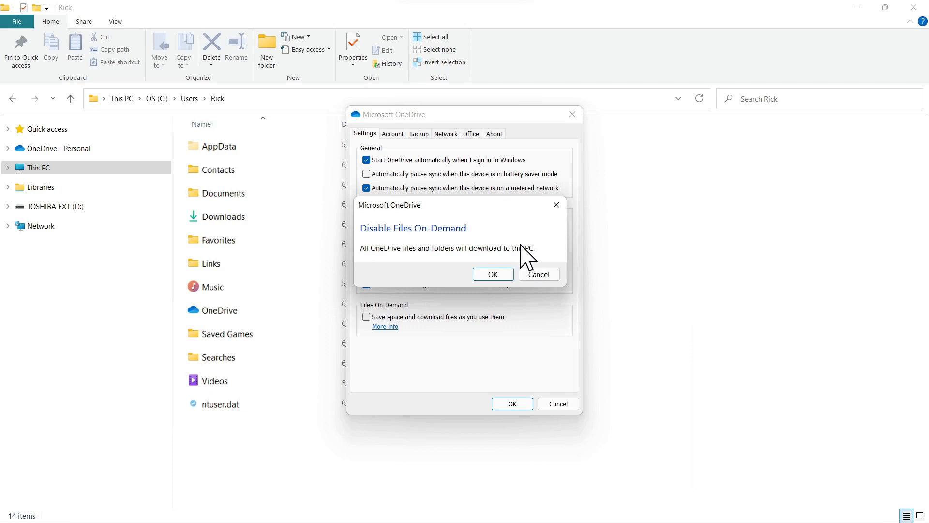
click(492, 275)
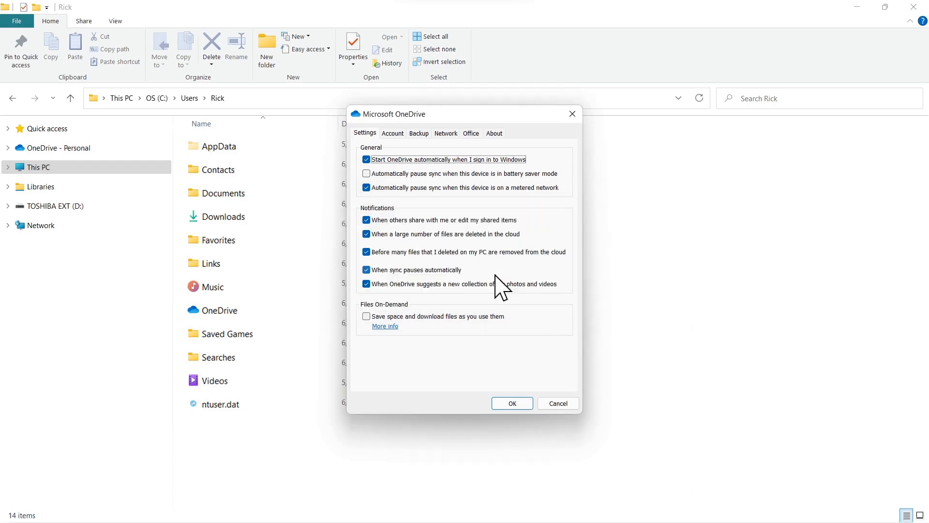
click(512, 404)
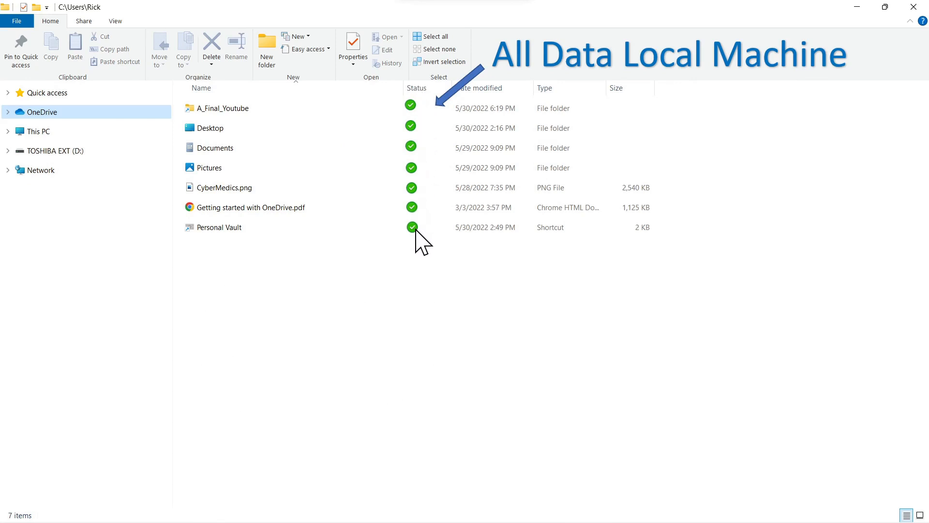
- Copy the Pictures folder from OneDrive and paste it into the local user folder under This PC
right_click(211, 168)
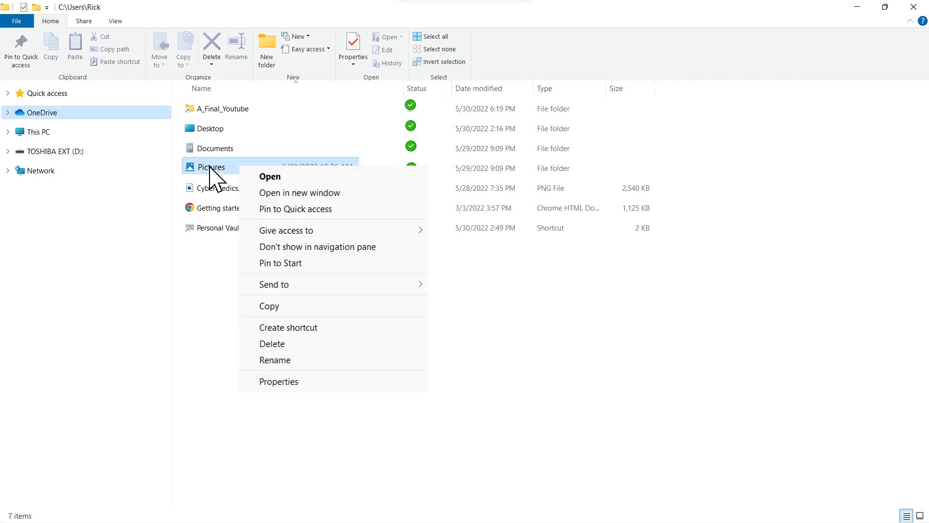
click(268, 306)
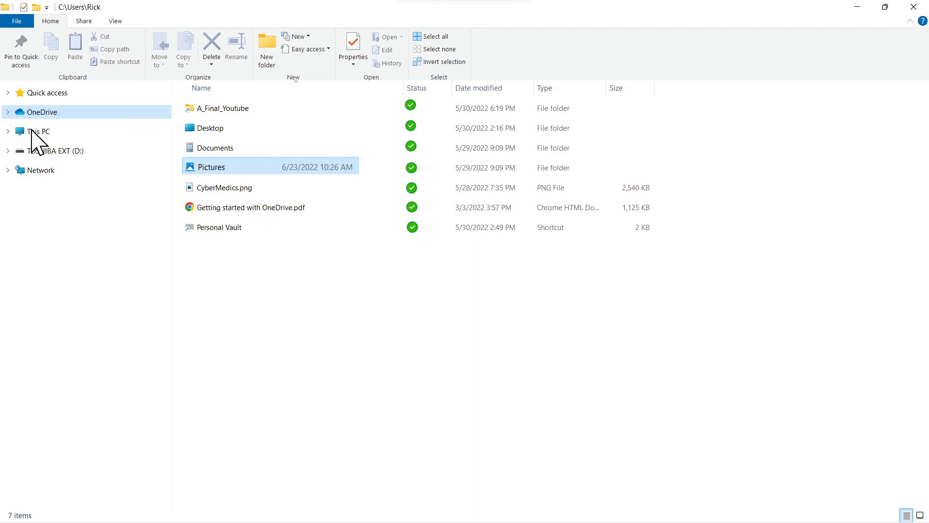
click(31, 129)
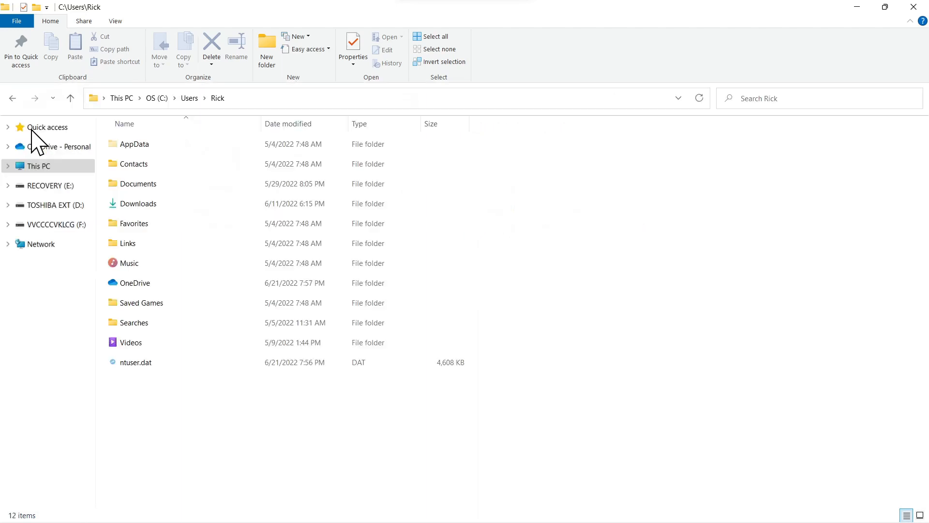
right_click(320, 220)
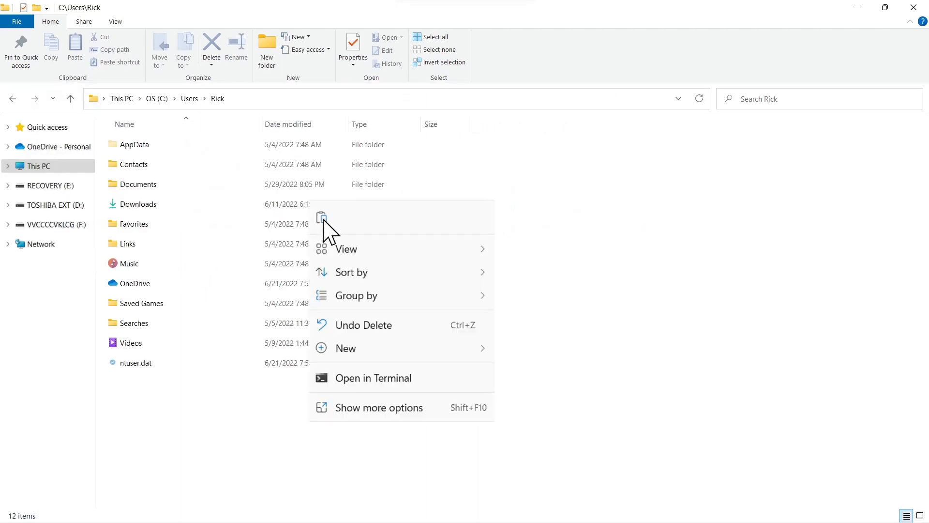
click(321, 218)
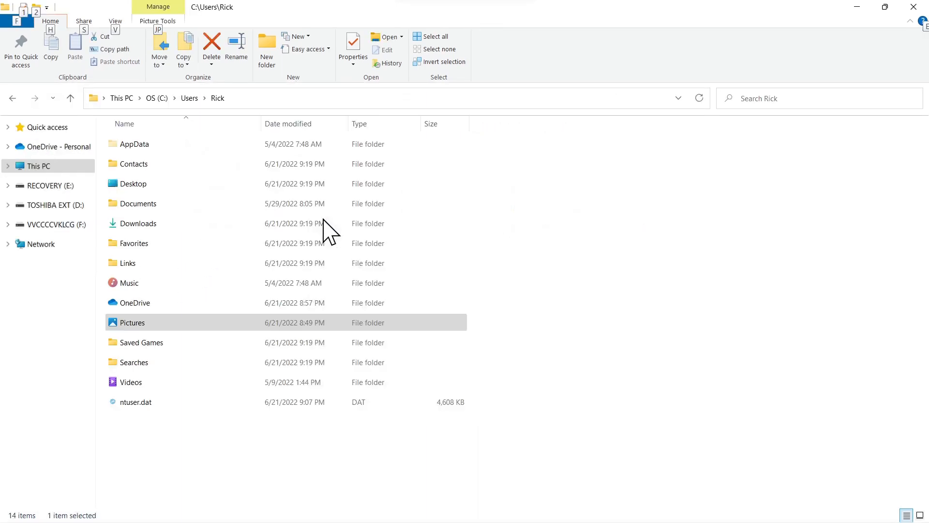
- Check the properties of the restored Pictures folder in the user folder
right_click(160, 328)
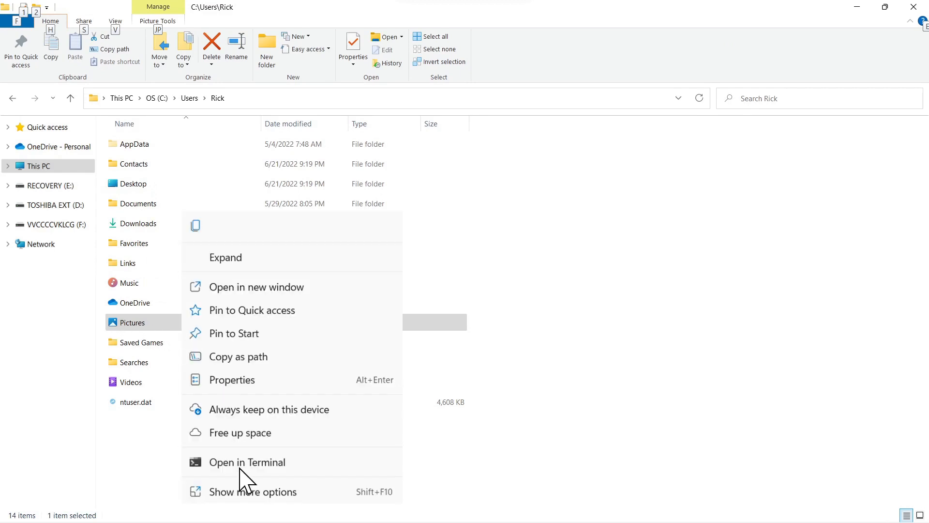
click(230, 380)
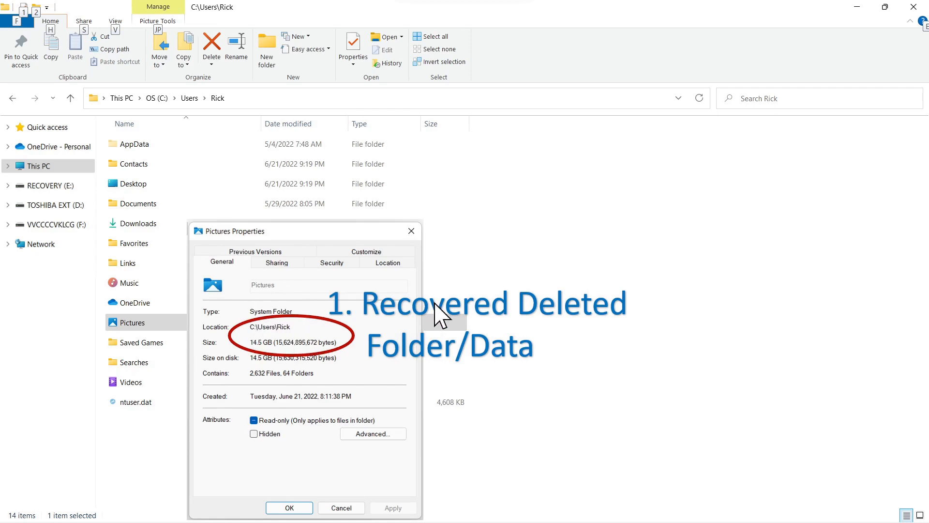
key(Escape)
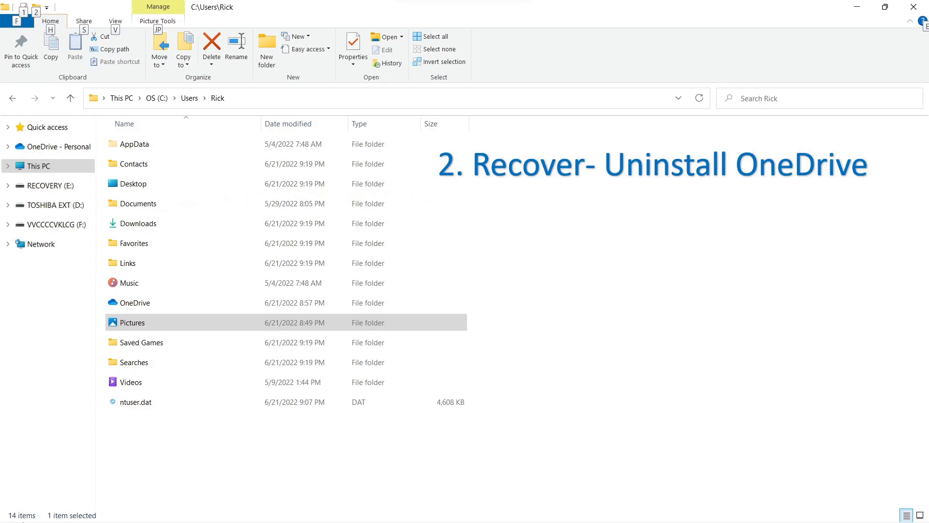
- Open Control Panel's program list and uninstall Microsoft OneDrive
click(19, 508)
text(control)
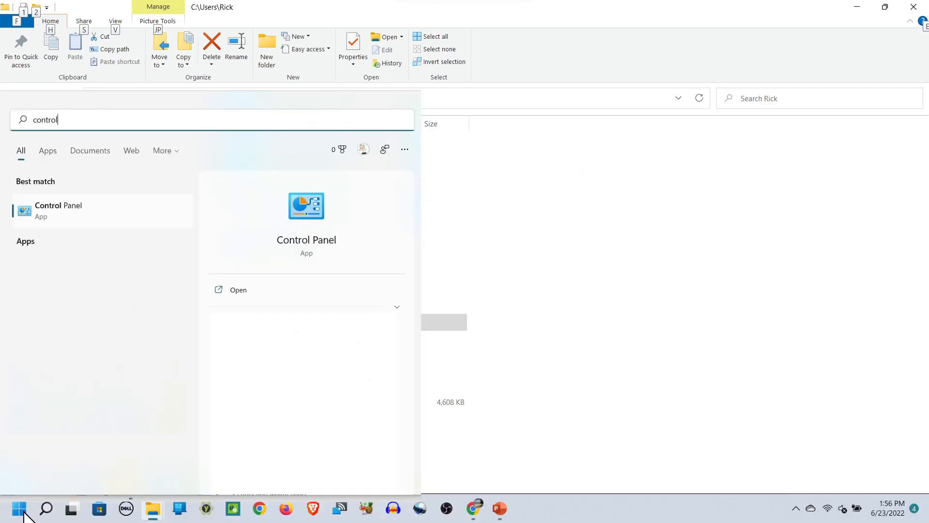
click(239, 289)
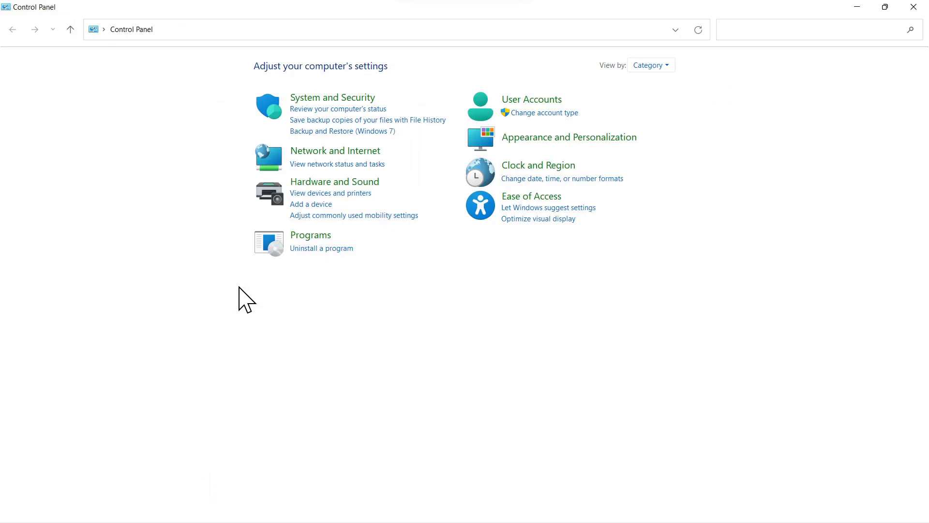
click(320, 249)
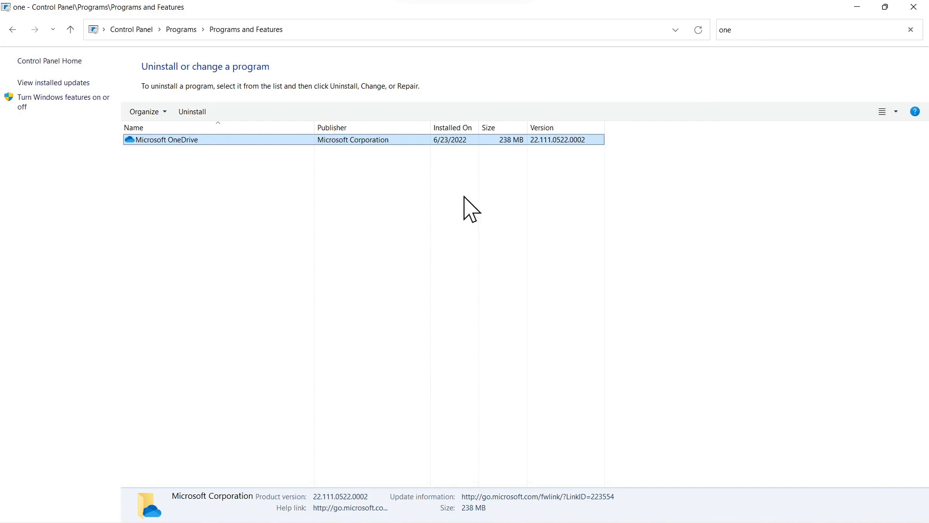
right_click(210, 141)
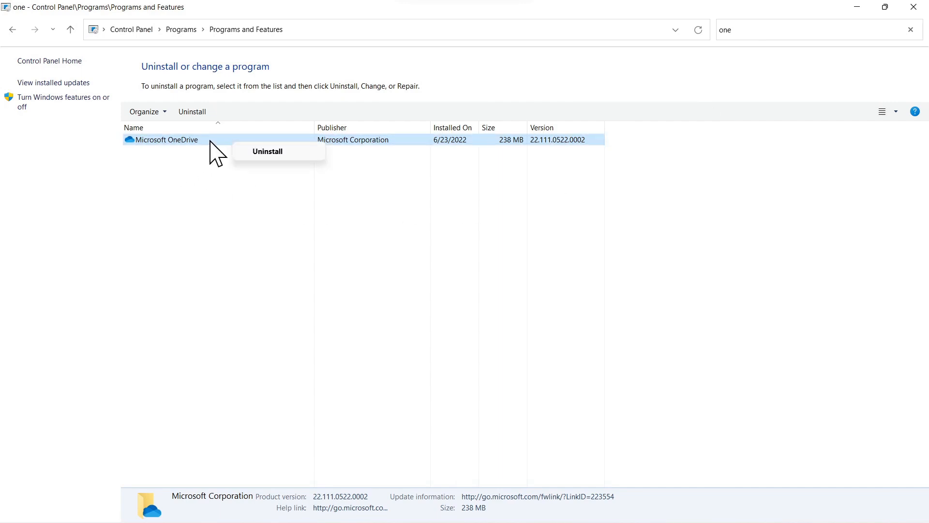
click(260, 153)
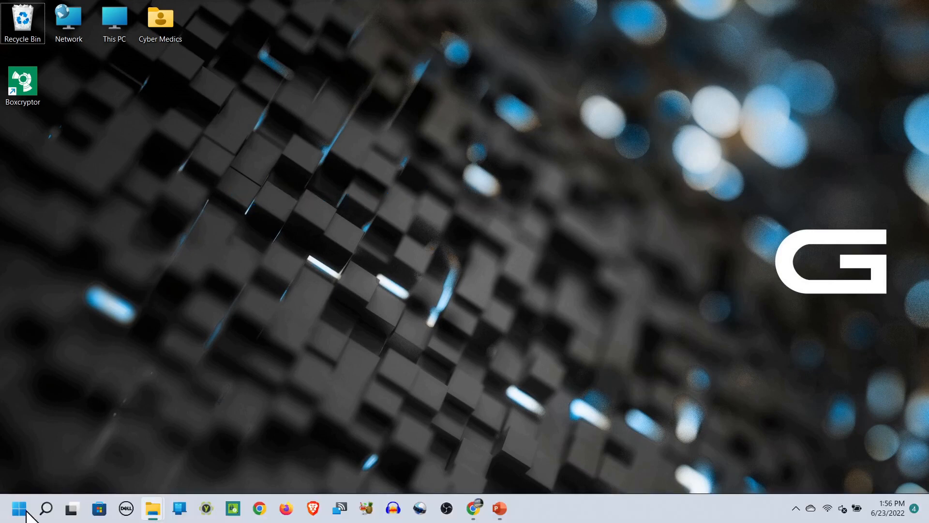
- Run Registry Editor as administrator and go to the Explorer Shell Folders key under HKEY_CURRENT_USER
click(22, 509)
text(re)
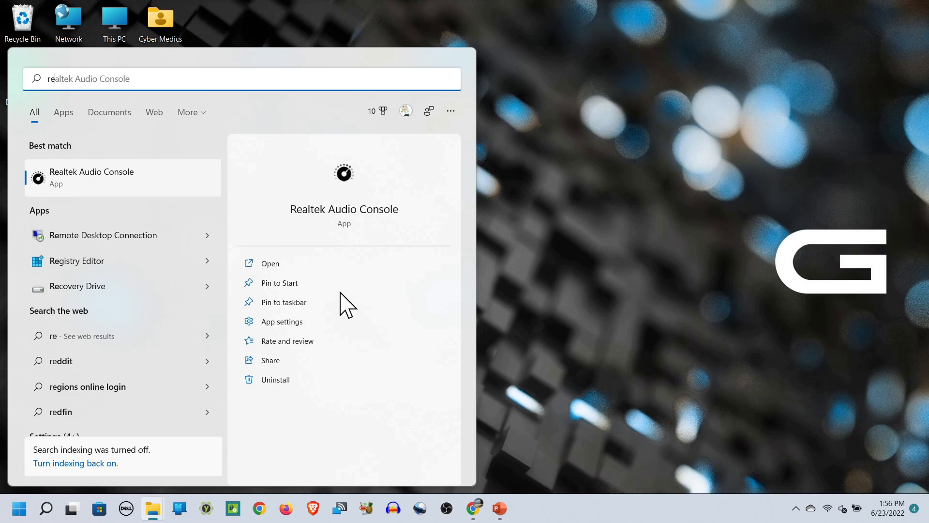
text(g)
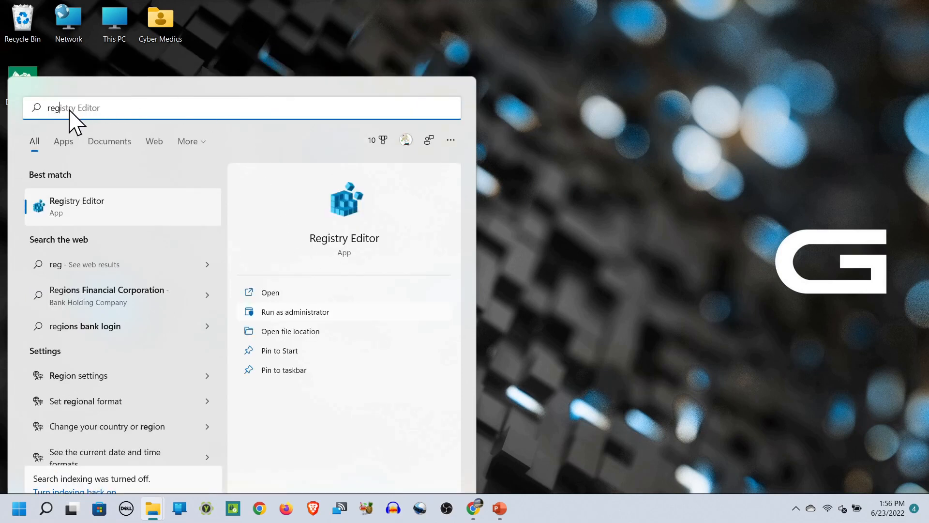
click(297, 312)
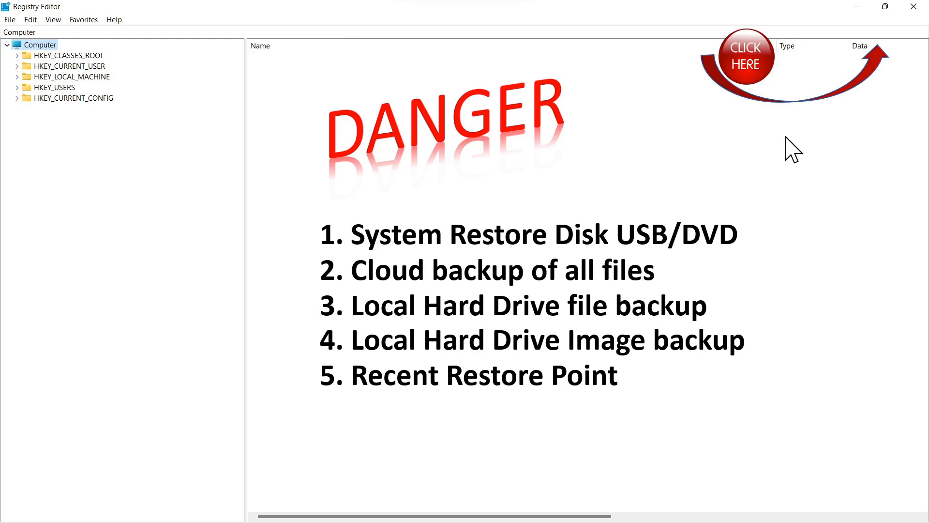
key(ctrl+v)
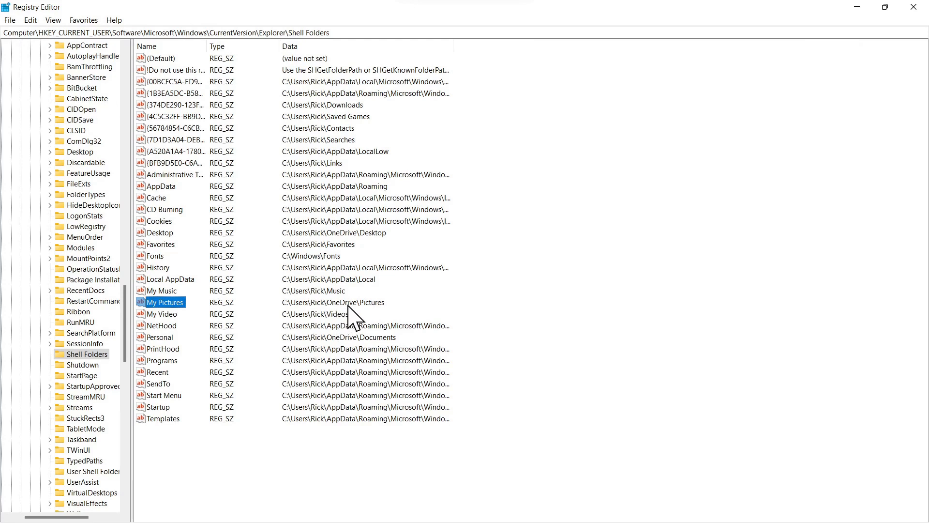
- Open the registry Find dialog, limit the search to Data only, and paste the search text
click(28, 21)
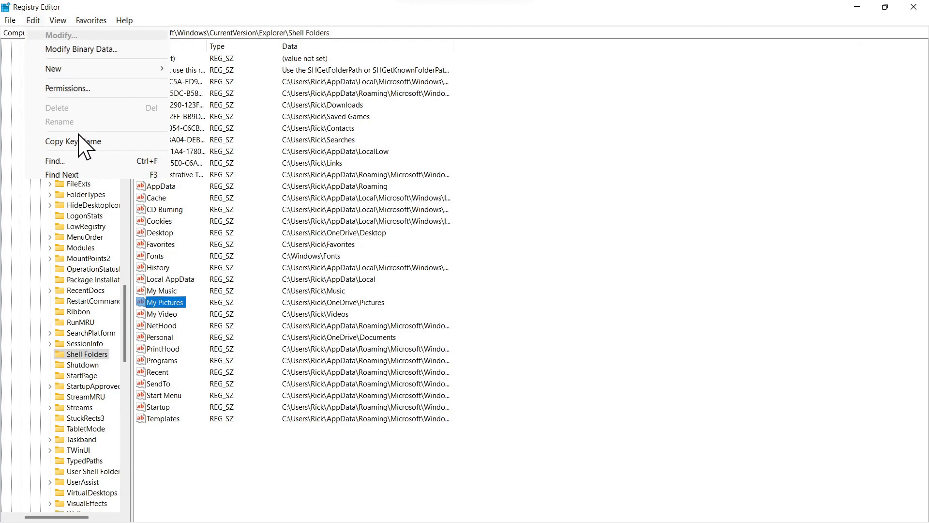
click(53, 161)
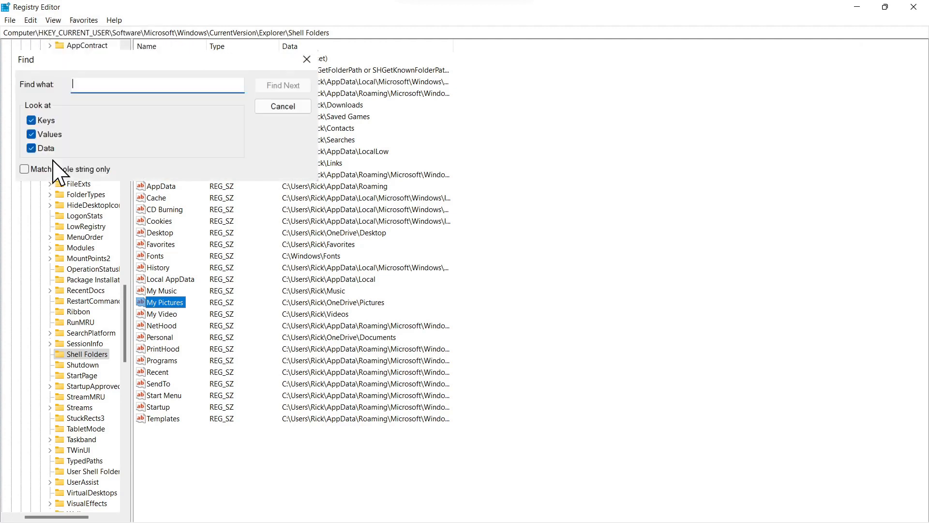
click(31, 120)
click(31, 135)
click(121, 91)
key(ctrl+v)
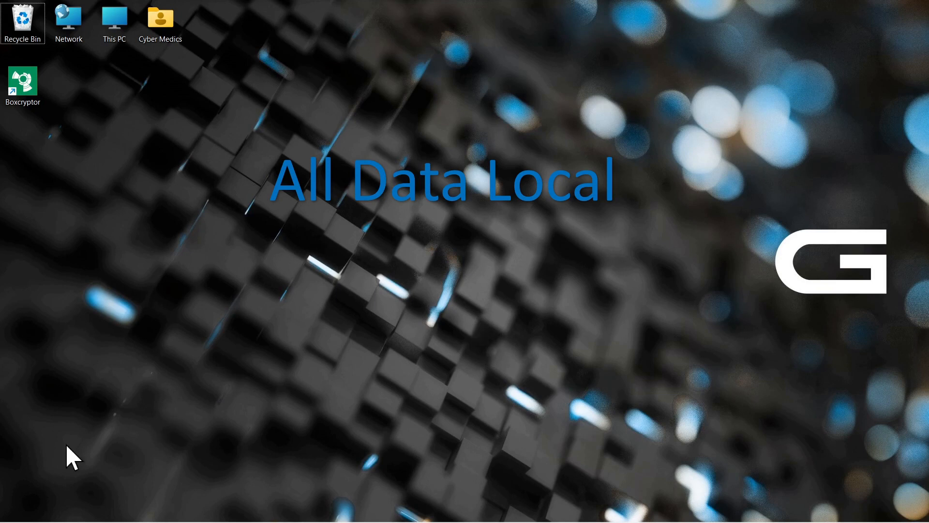
- Open File Explorer and view the properties of the Pictures folder under This PC
mouse_move(35, 522)
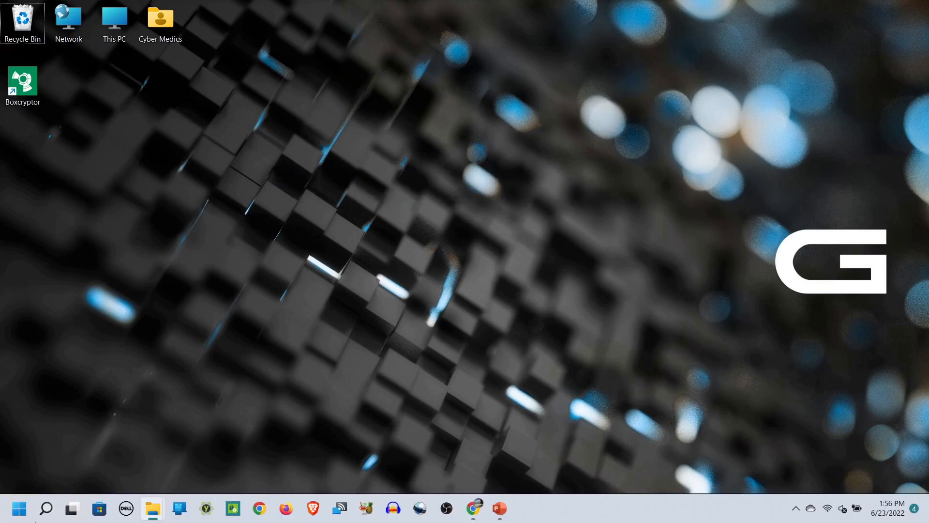
click(154, 508)
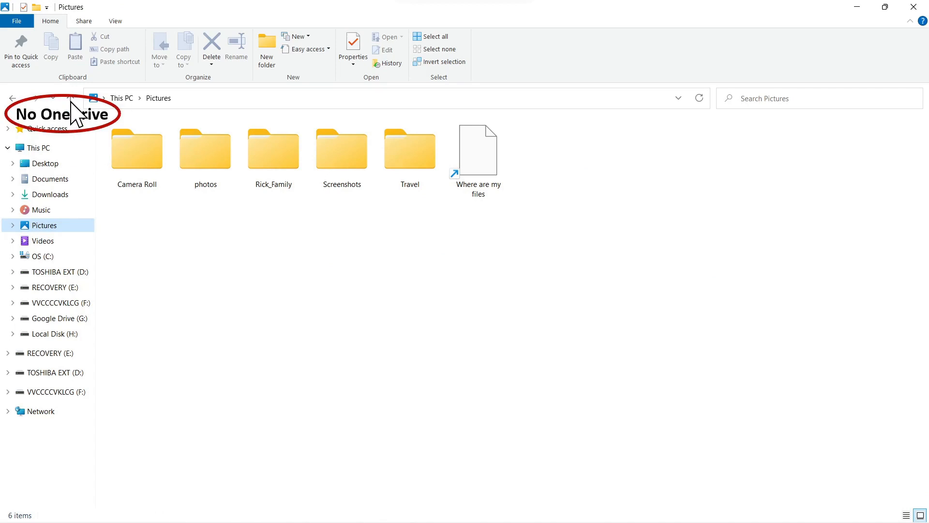
right_click(49, 226)
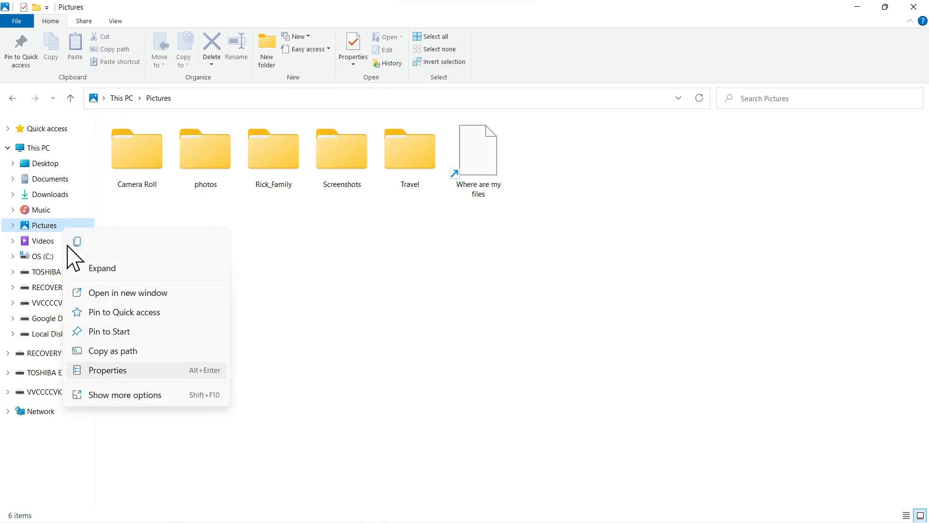
click(108, 369)
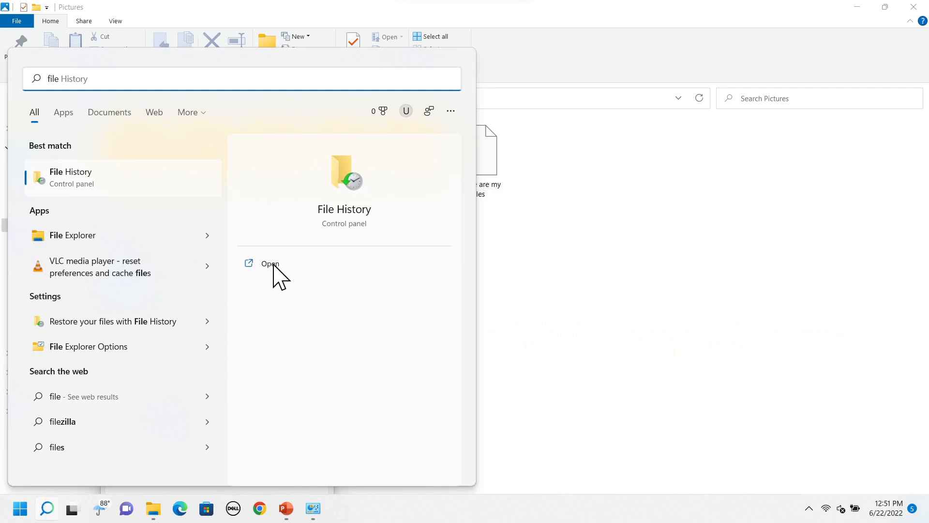
- Open File History and run a backup now
click(273, 263)
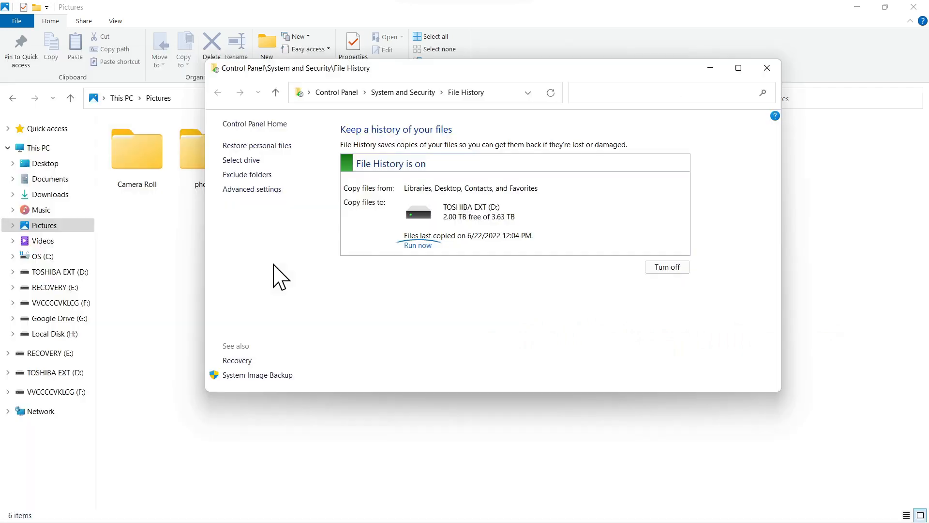
click(426, 246)
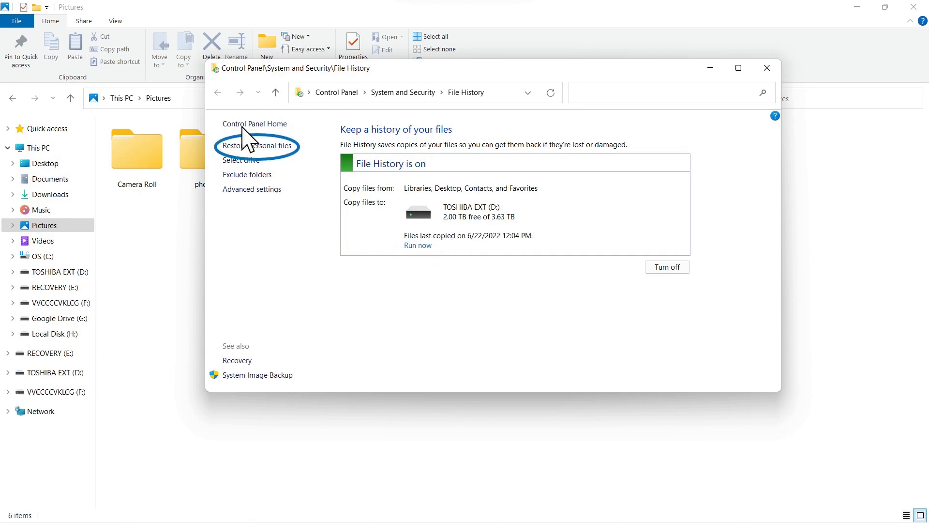
- Browse File History's personal files restore into Pictures, then Travel, then Macau
click(258, 148)
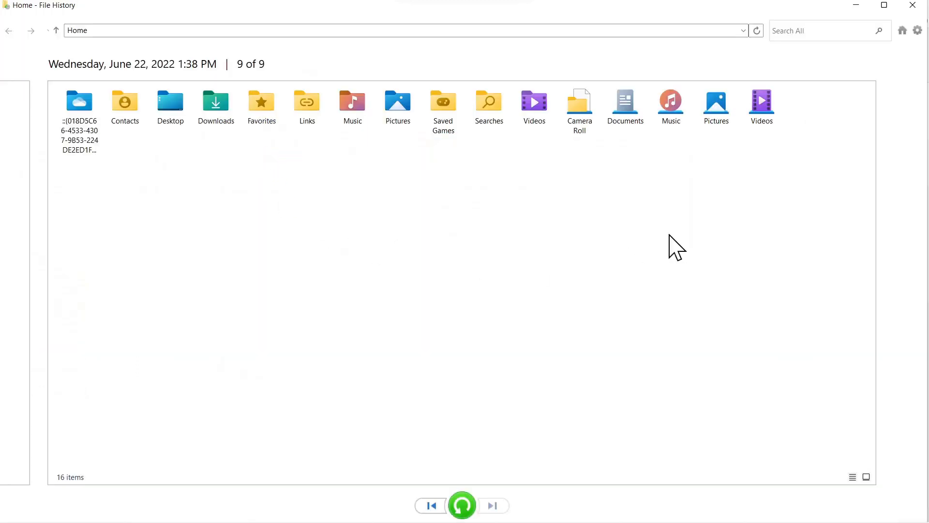
double_click(724, 124)
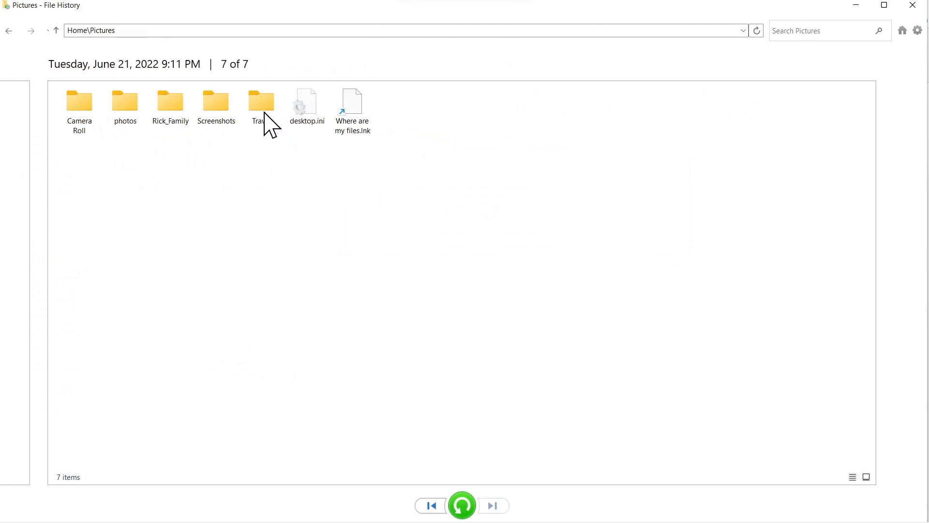
double_click(263, 116)
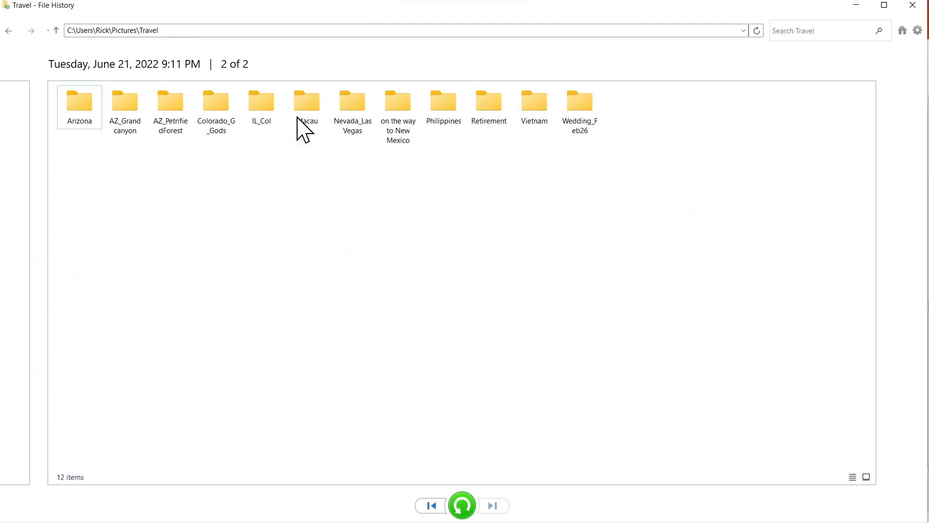
double_click(296, 118)
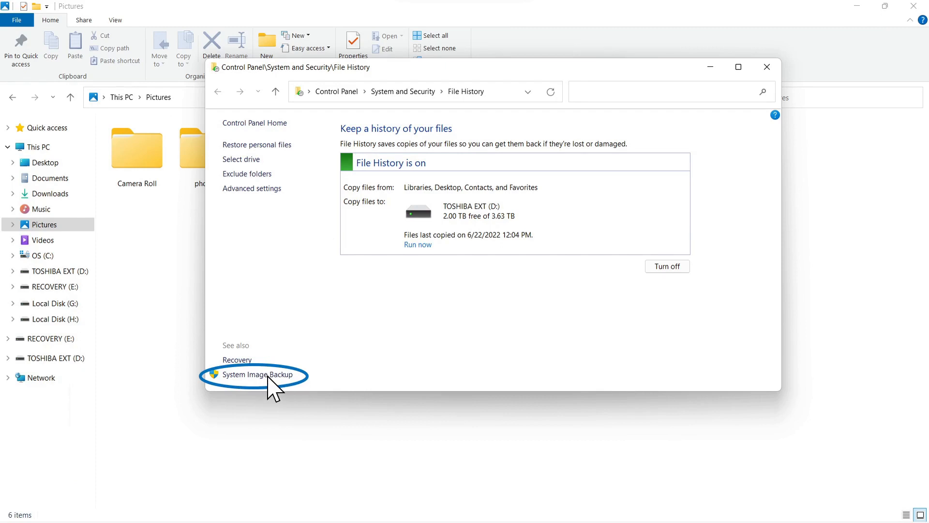
- Change Backup and Restore settings to back up only the user's Pictures folder, save, and start a backup now
click(268, 377)
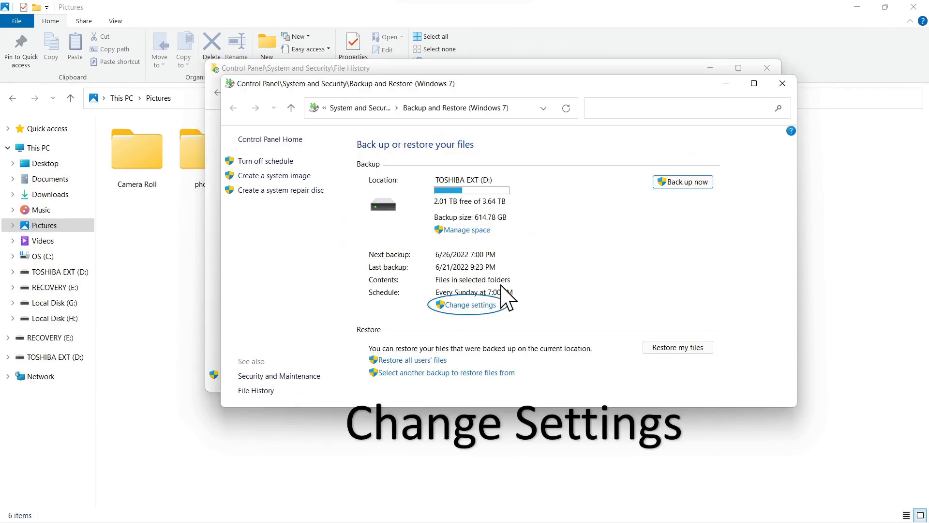
click(480, 305)
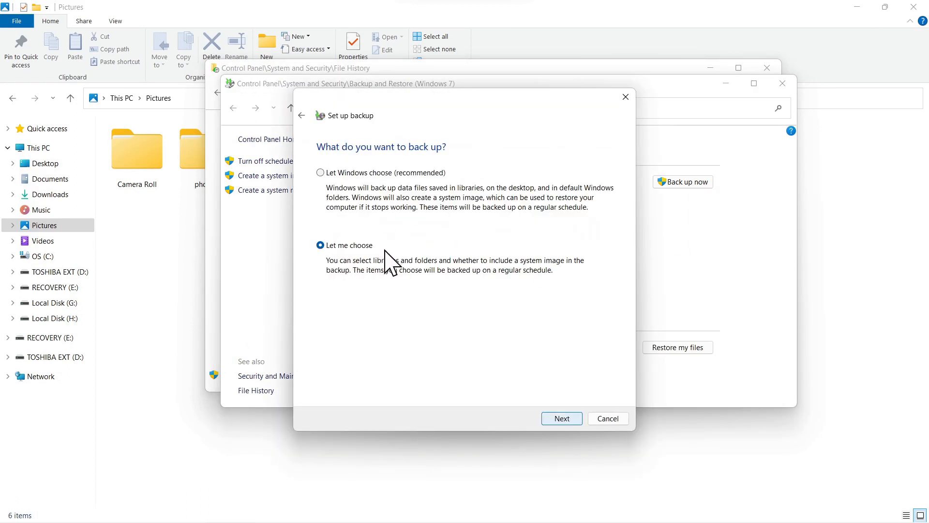
click(562, 419)
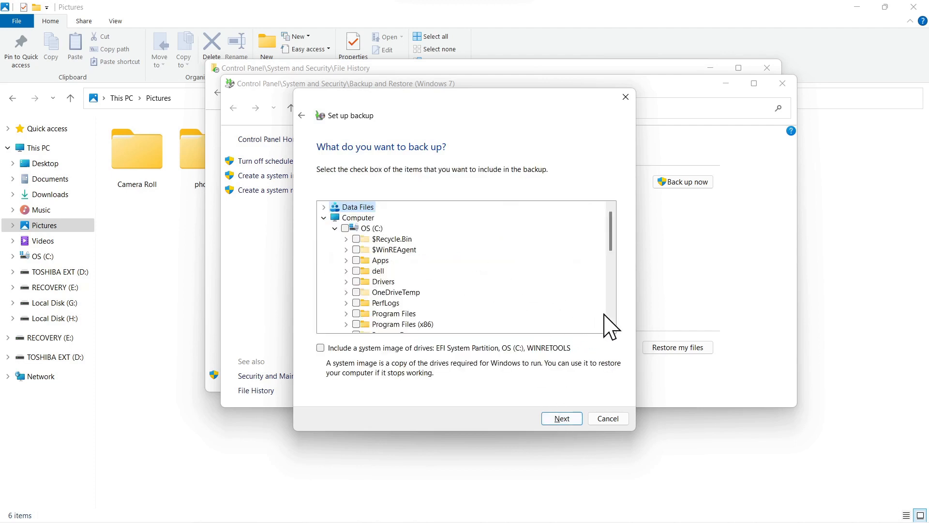
scroll(404, 312, down, 5)
click(378, 313)
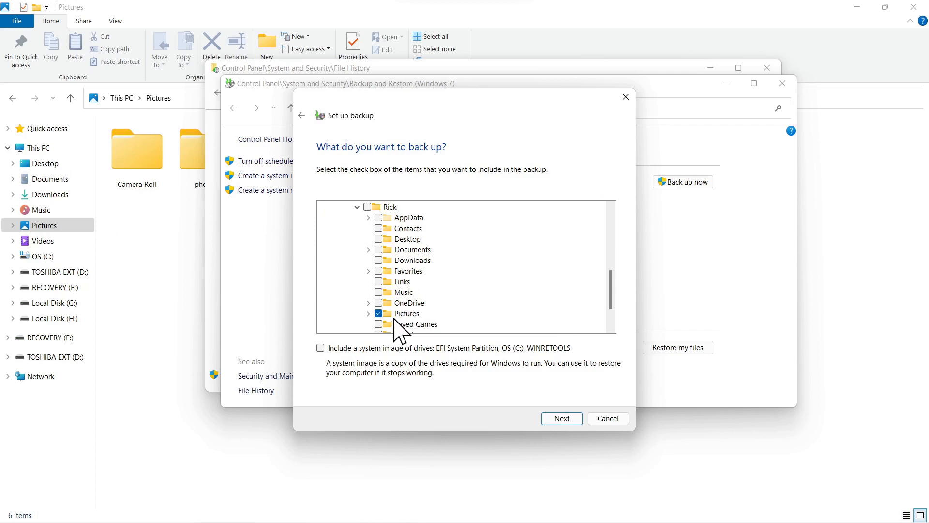
click(561, 420)
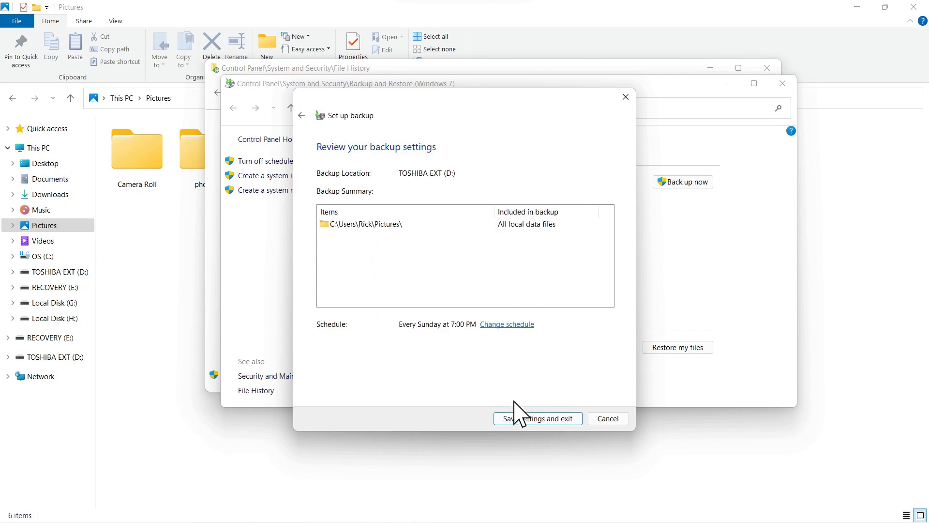
click(536, 419)
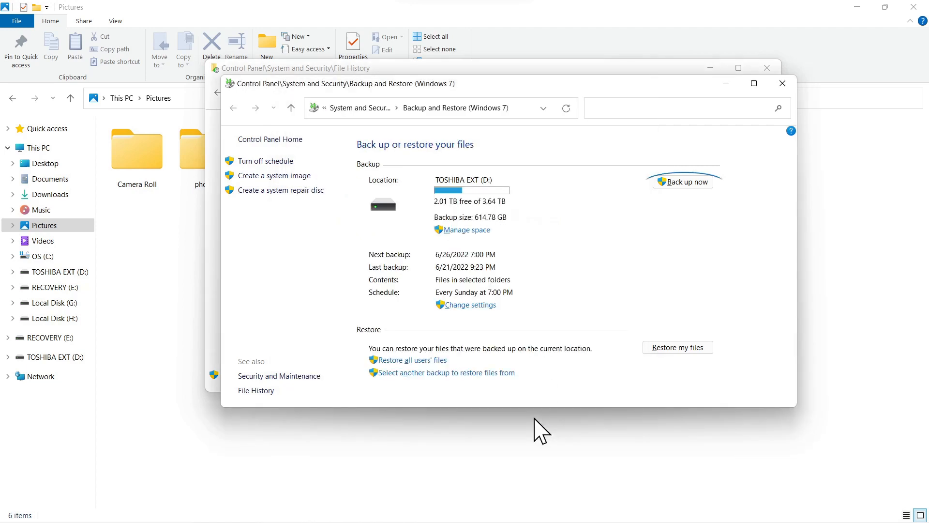
click(687, 182)
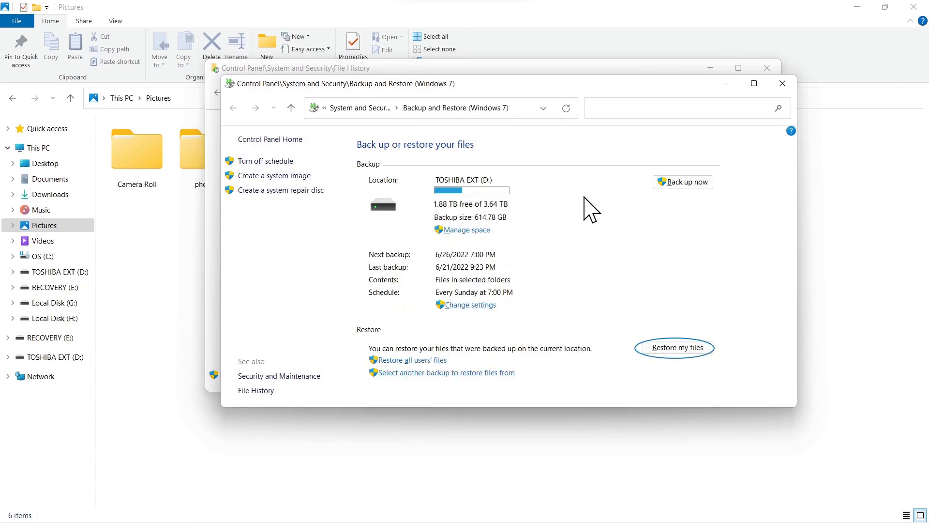
- Restore files by browsing the Backup of C: into Users, Rick, Pictures, Travel, Macau
click(686, 350)
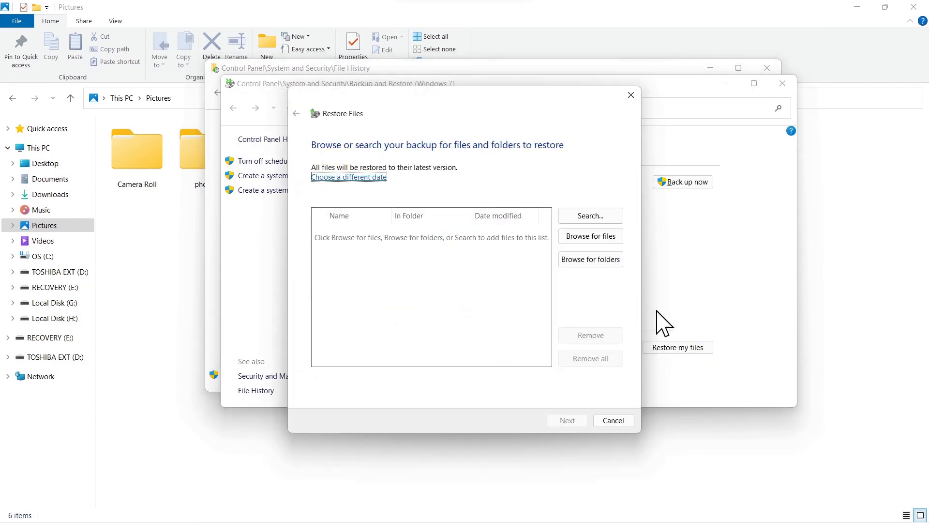
click(602, 237)
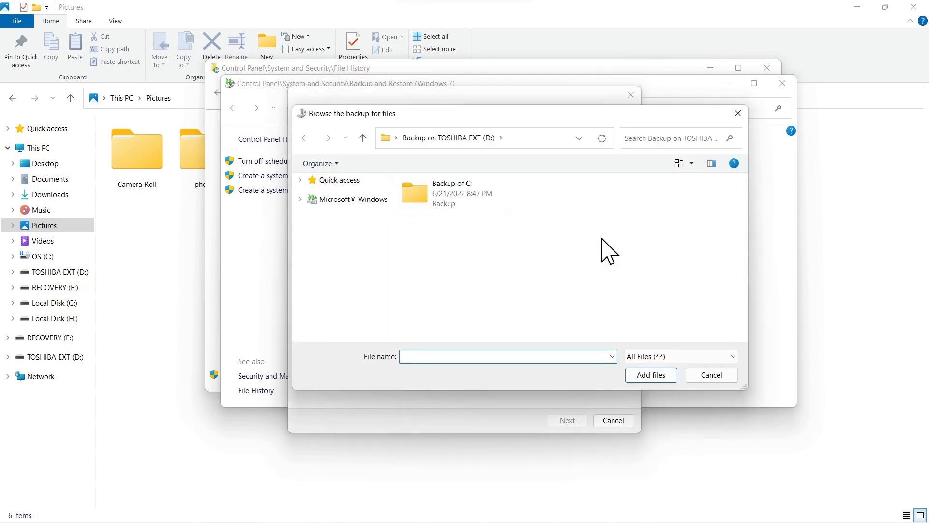
double_click(461, 203)
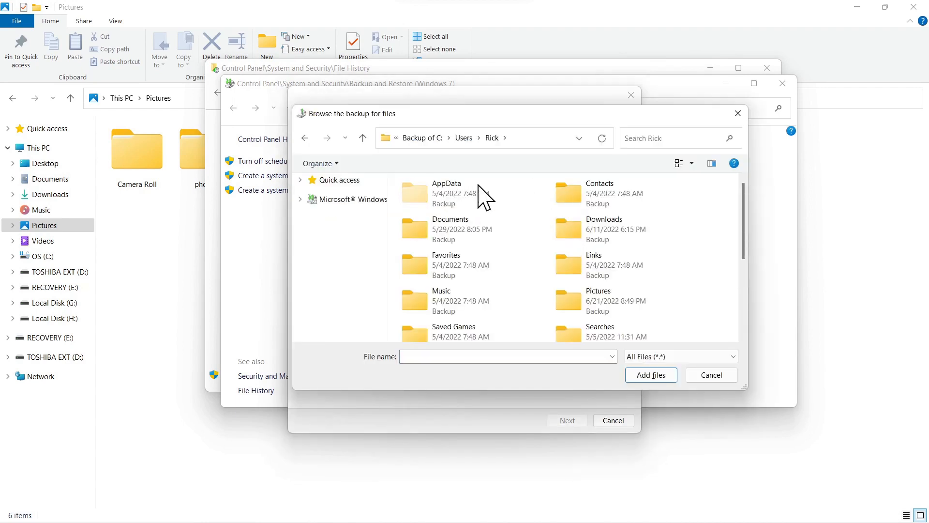
double_click(589, 304)
double_click(475, 308)
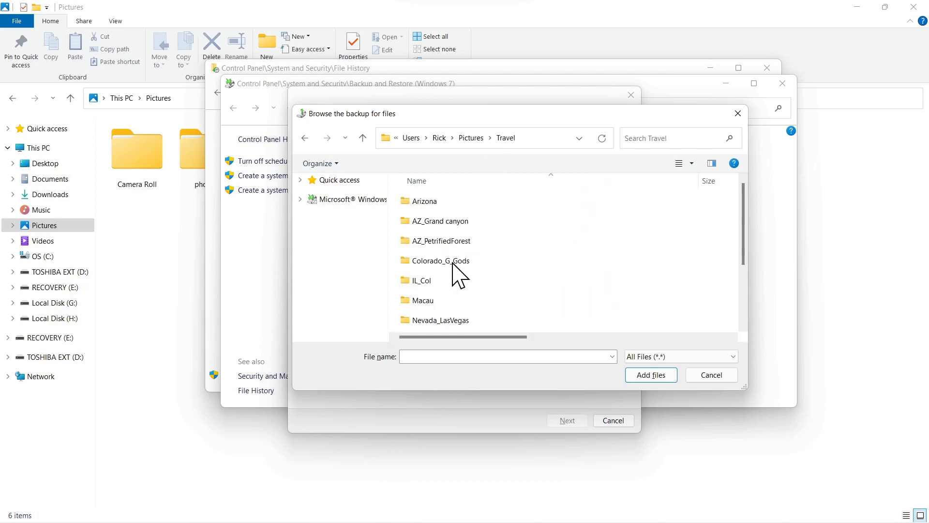
double_click(419, 300)
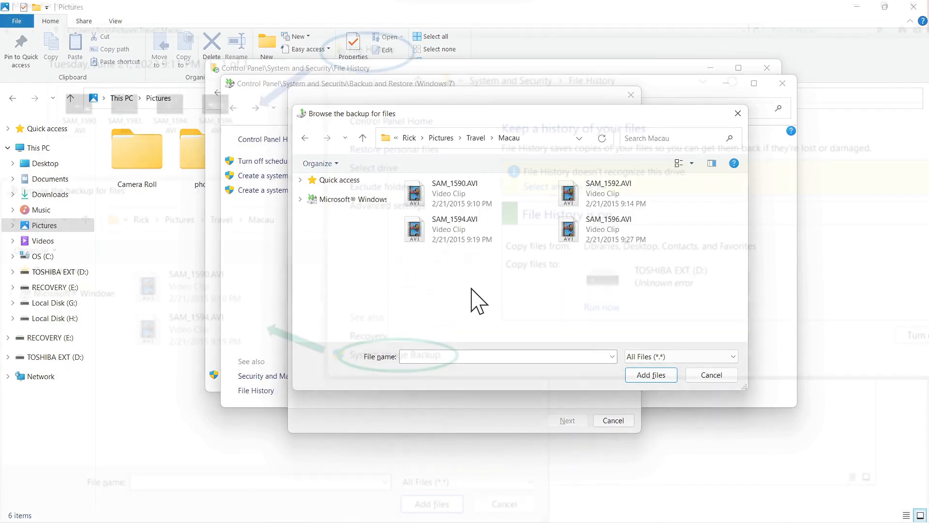